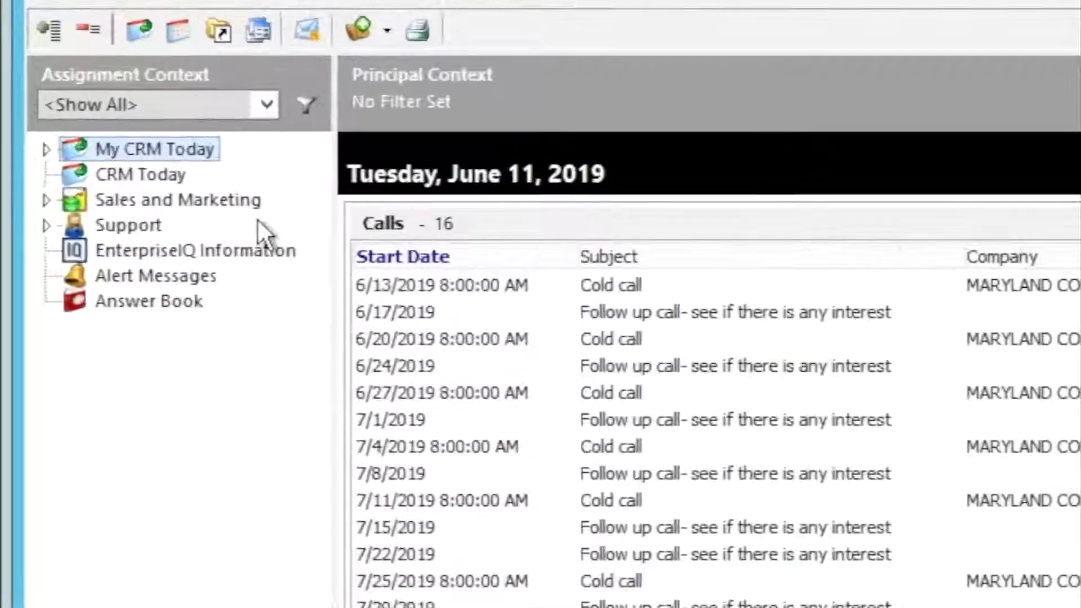
# Review the assignment and principal context filters and the CRM Today customization settings, including the Auto-Size options
pyautogui.click(227, 96)
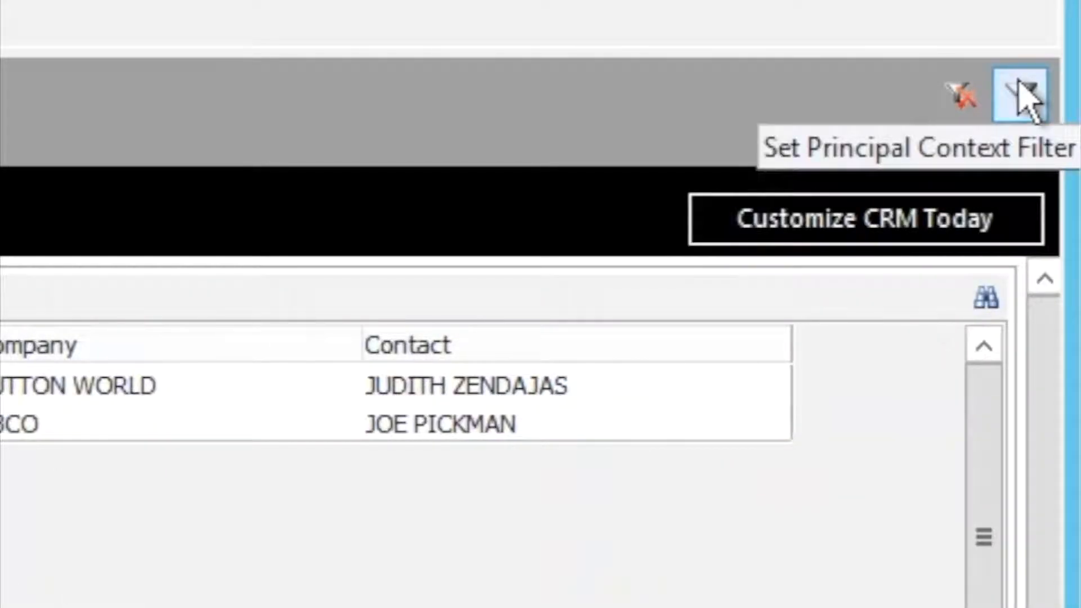
pyautogui.click(1025, 98)
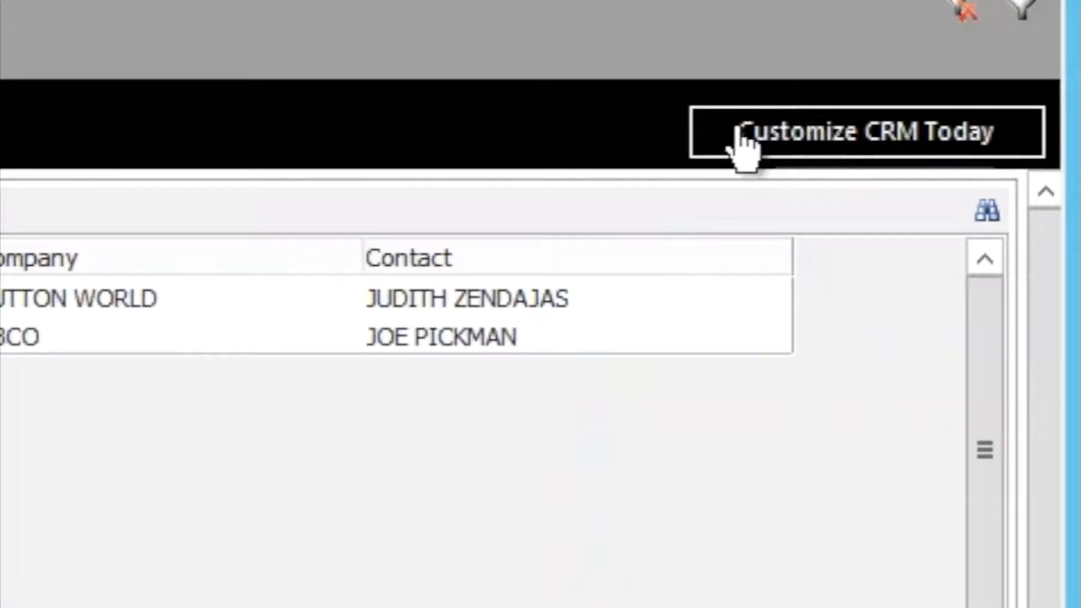
pyautogui.click(804, 118)
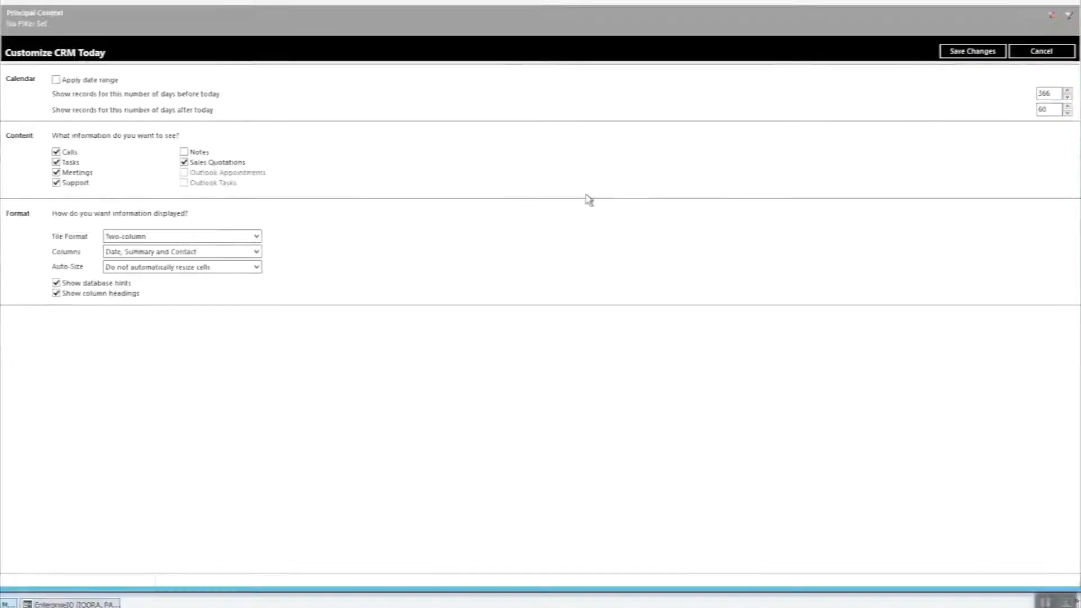
pyautogui.click(236, 267)
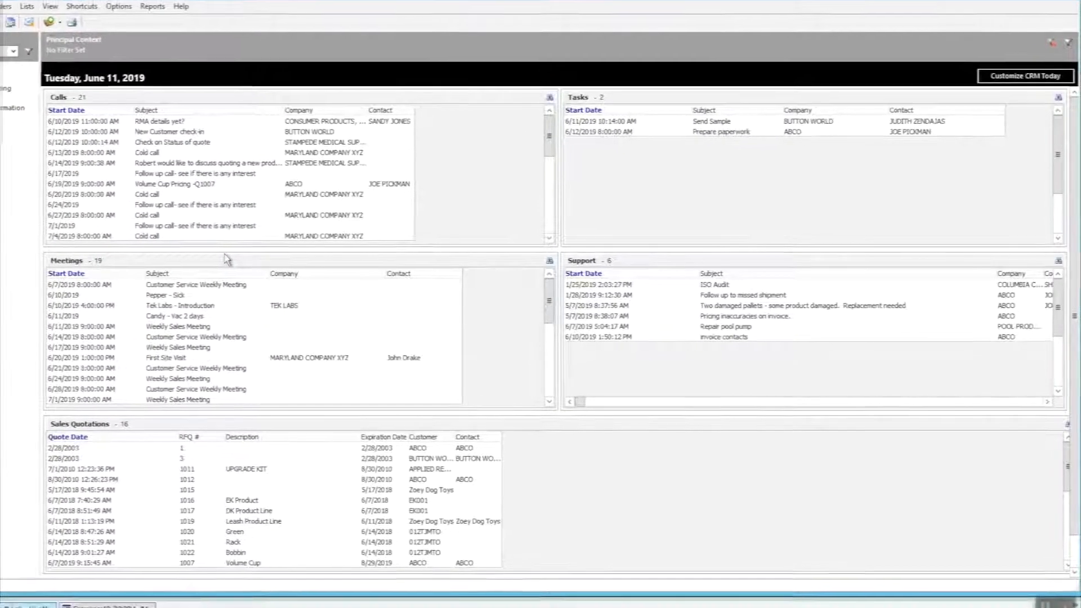
# Expand Sales and Marketing and its Activities, and view the Calls, Tasks, Meetings, Notes and Support sections
pyautogui.click(285, 219)
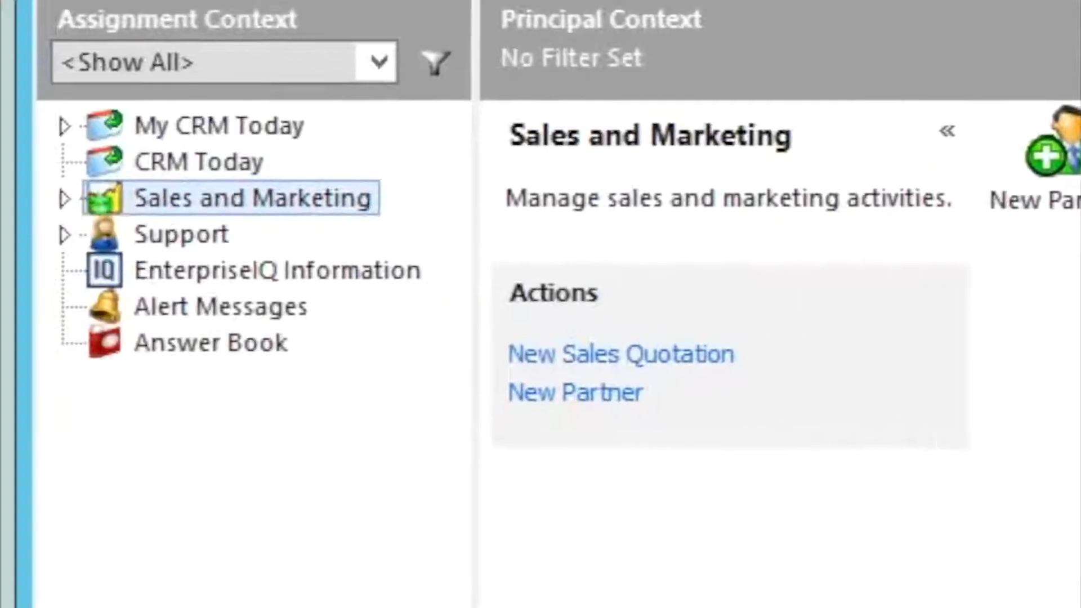
pyautogui.click(63, 198)
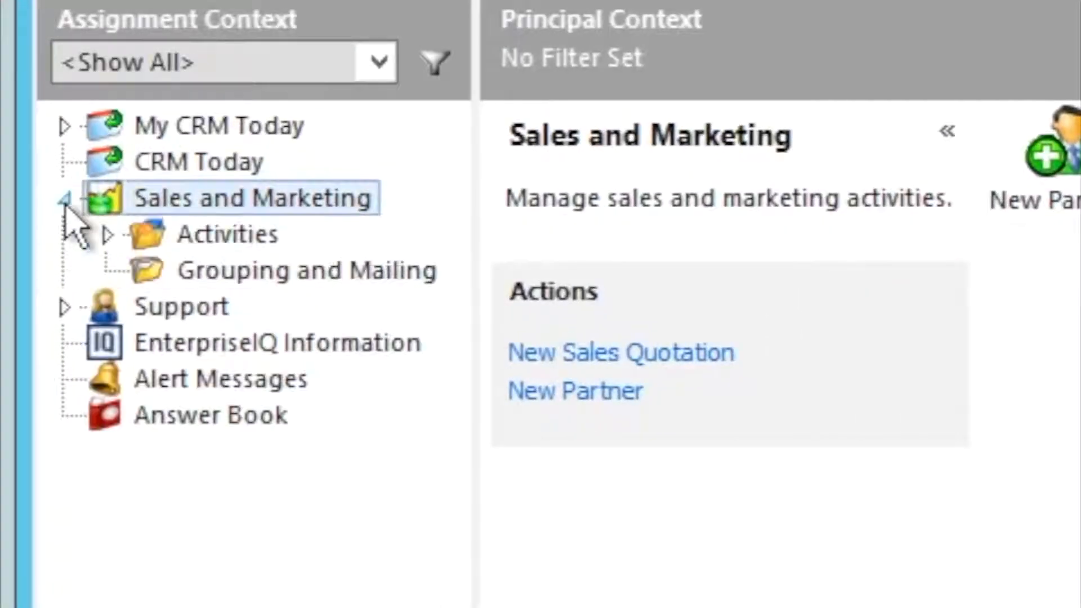
pyautogui.click(107, 234)
pyautogui.click(246, 287)
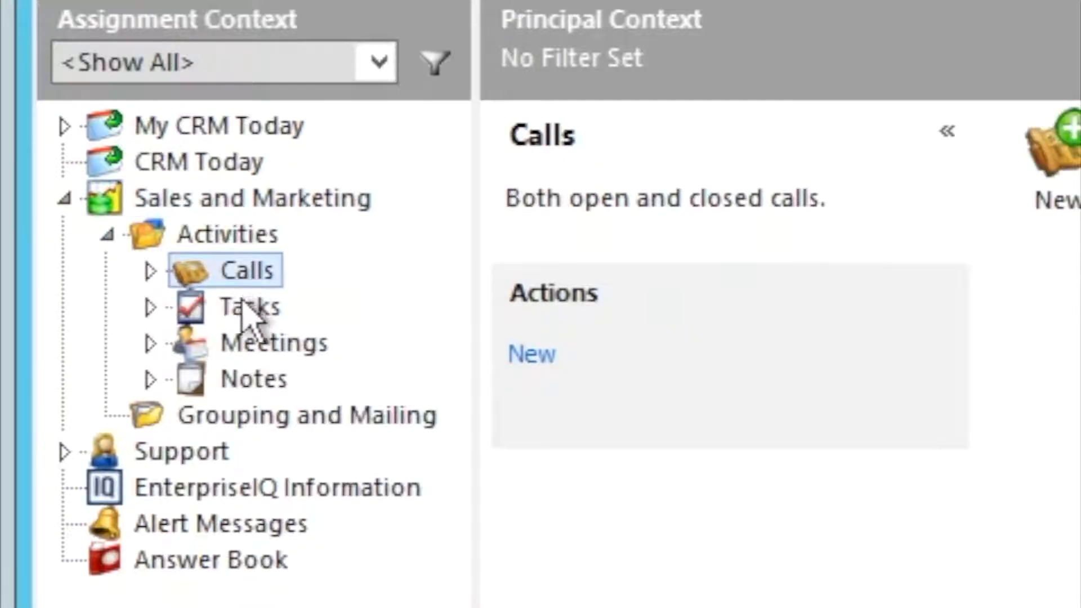
pyautogui.click(242, 307)
pyautogui.click(259, 346)
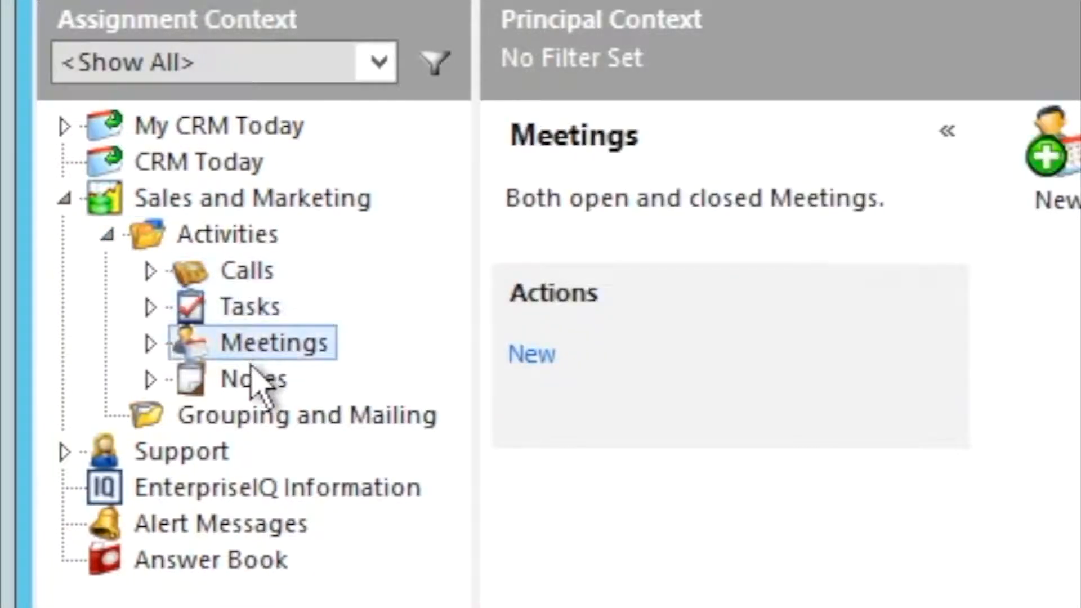
pyautogui.click(257, 381)
pyautogui.click(192, 453)
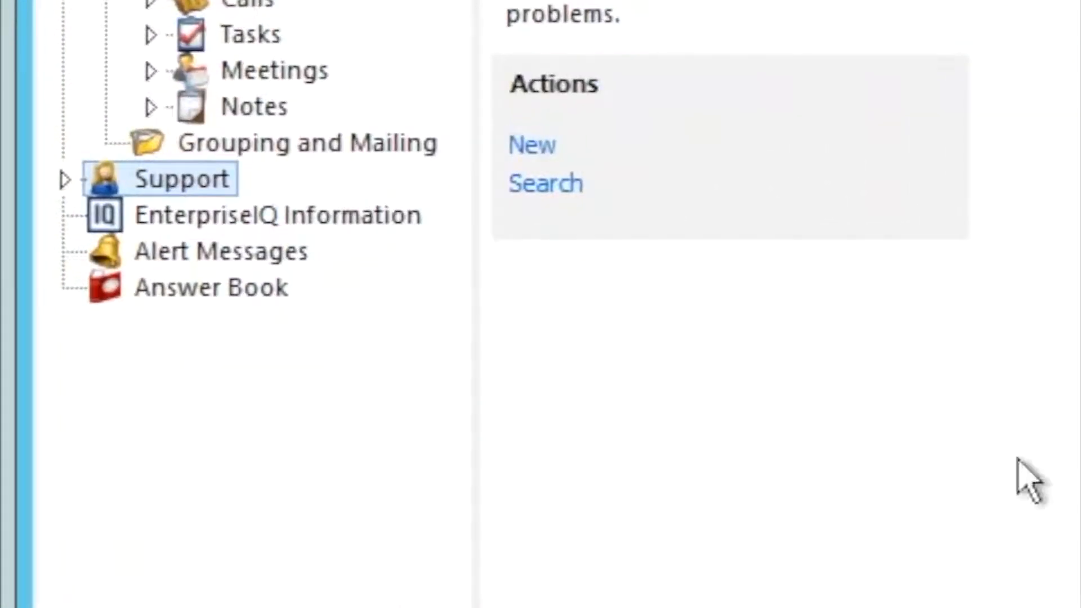
# Open the Sales Orders list from EnterpriseIQ Information for the customer ABCO
pyautogui.click(398, 215)
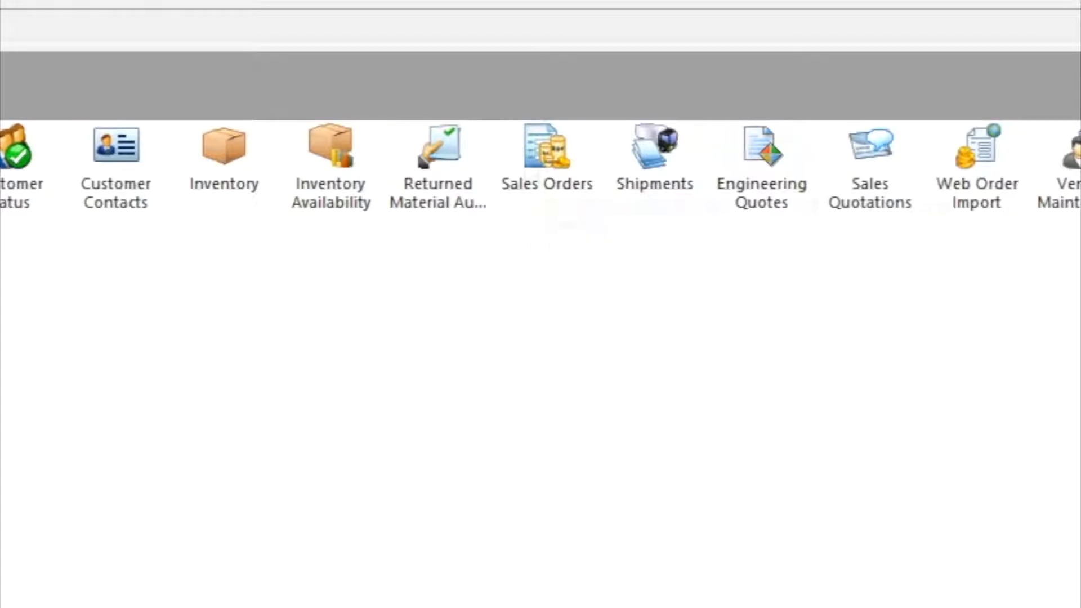
pyautogui.click(535, 164)
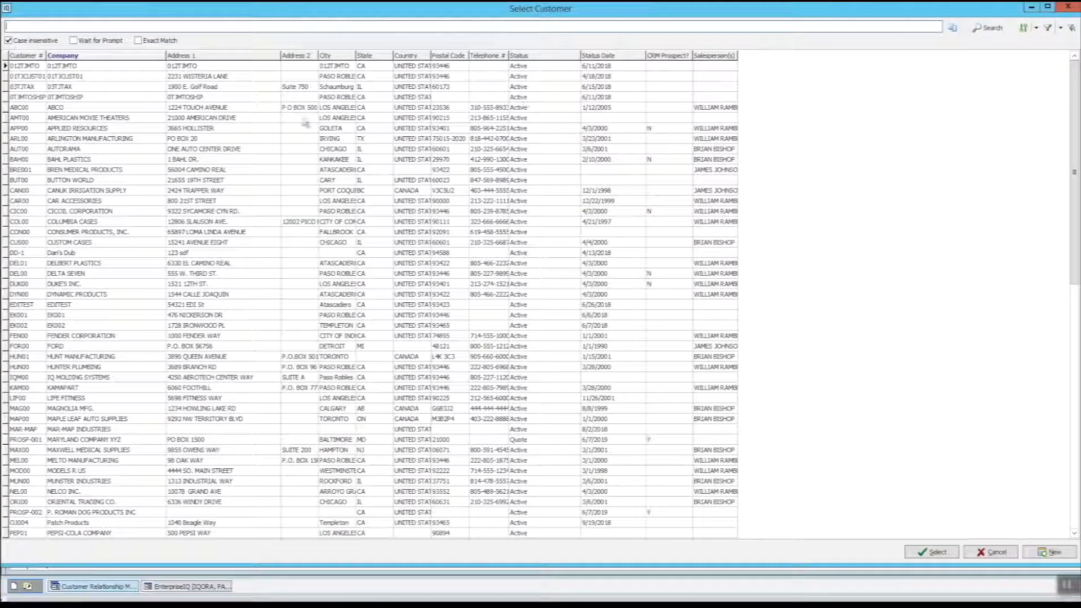
pyautogui.click(252, 109)
pyautogui.doubleClick(252, 109)
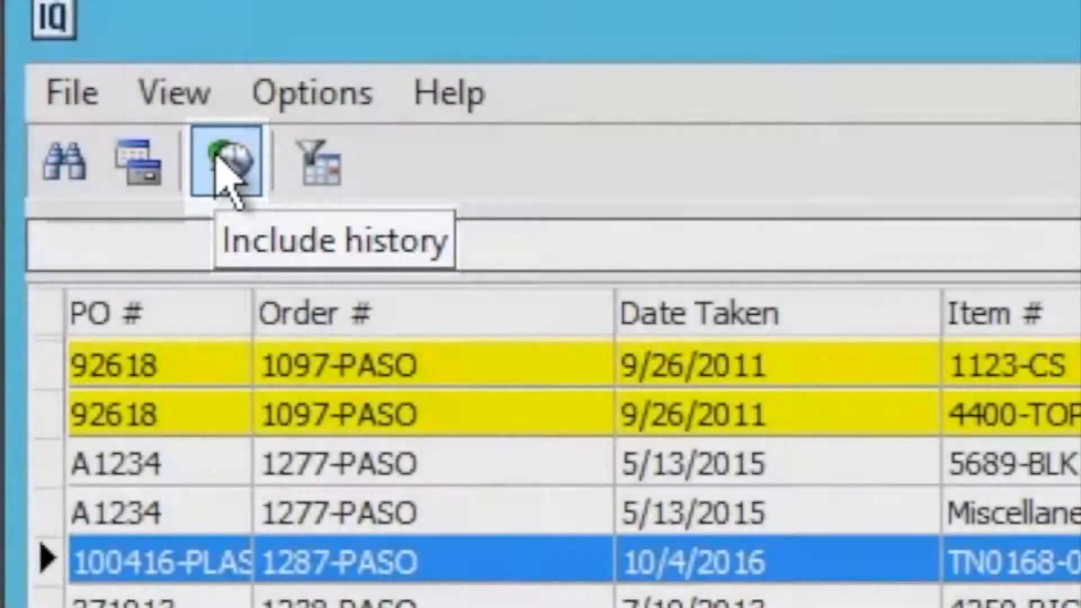
# Include history in the ABCO sales orders list and export its data in Excel format
pyautogui.click(219, 164)
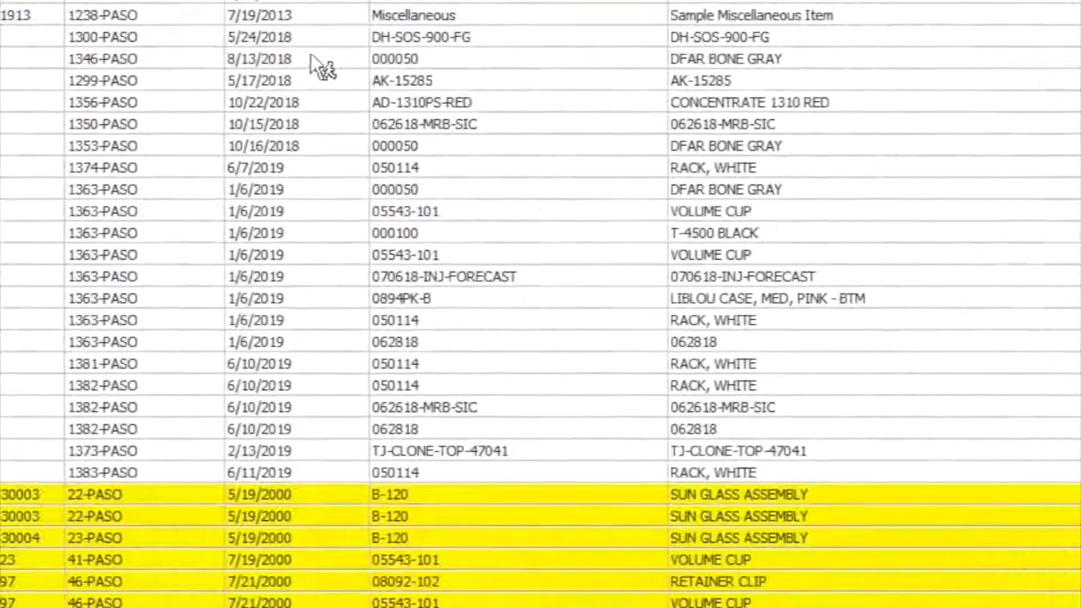
pyautogui.rightClick(832, 594)
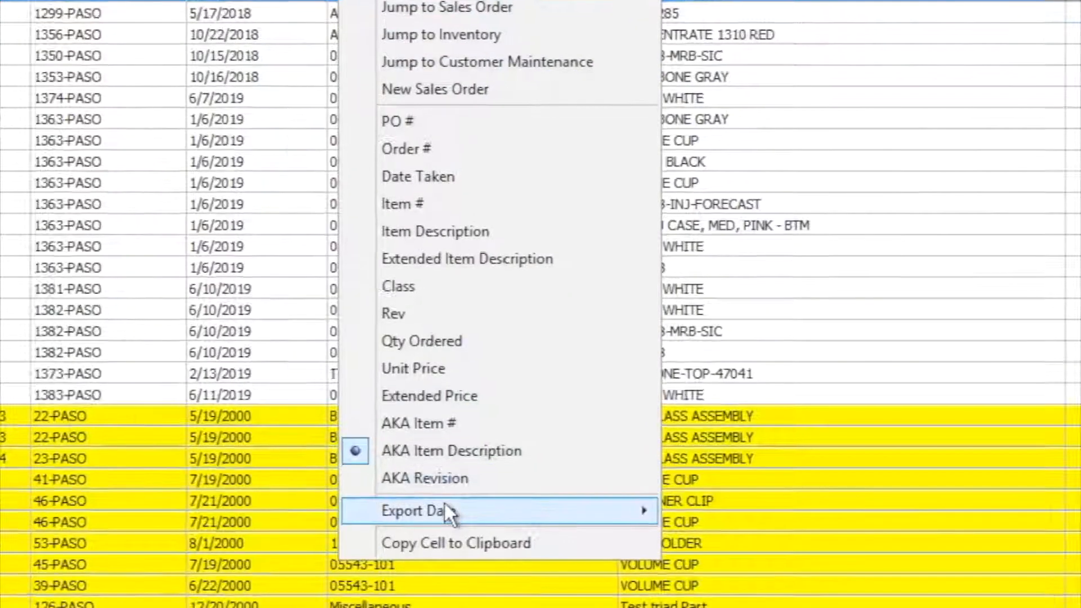
pyautogui.moveTo(450, 522)
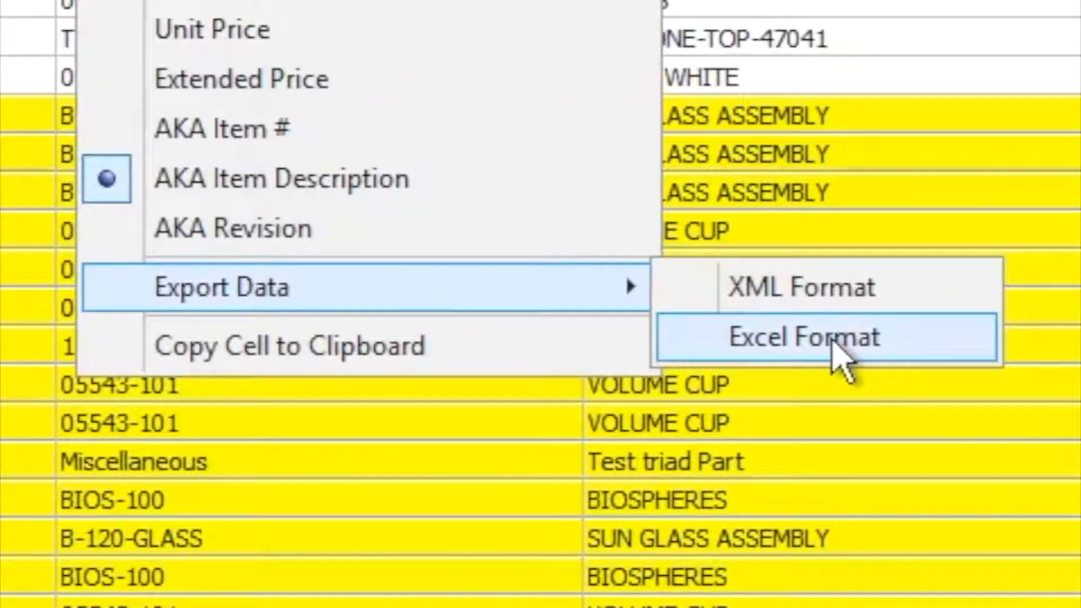
pyautogui.click(833, 341)
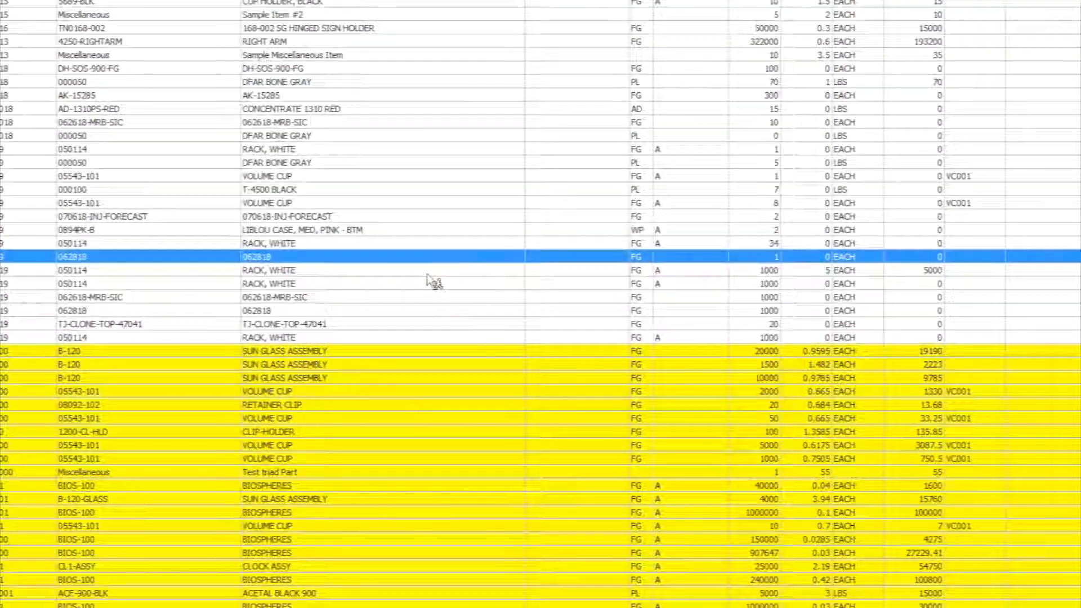
pyautogui.rightClick(457, 293)
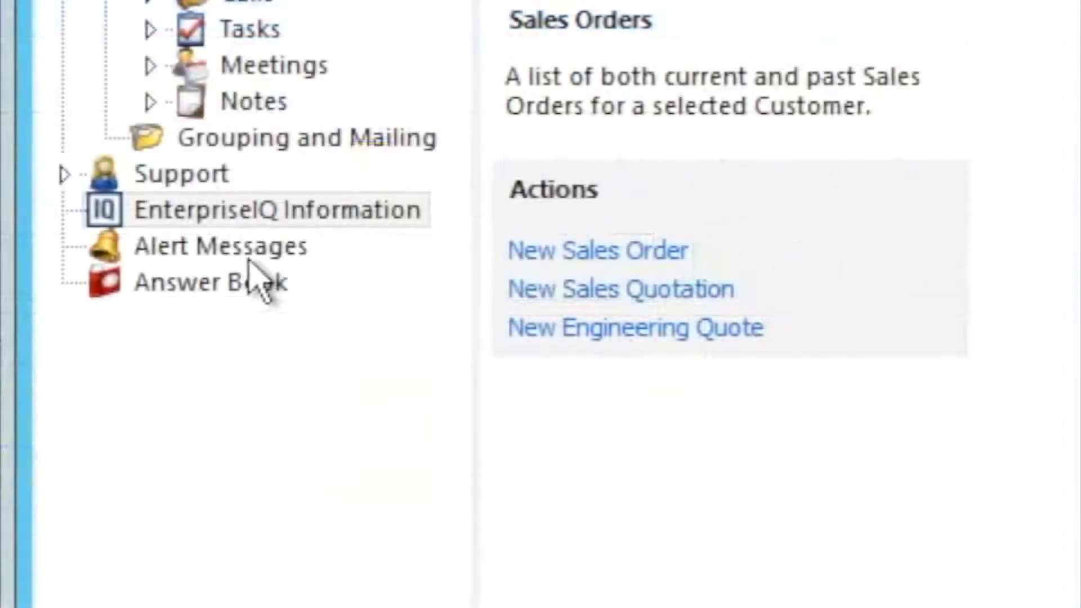
# View the Alert Messages section and its customer, contact, partner, partner contact, vendor and vendor contact alert types
pyautogui.click(245, 252)
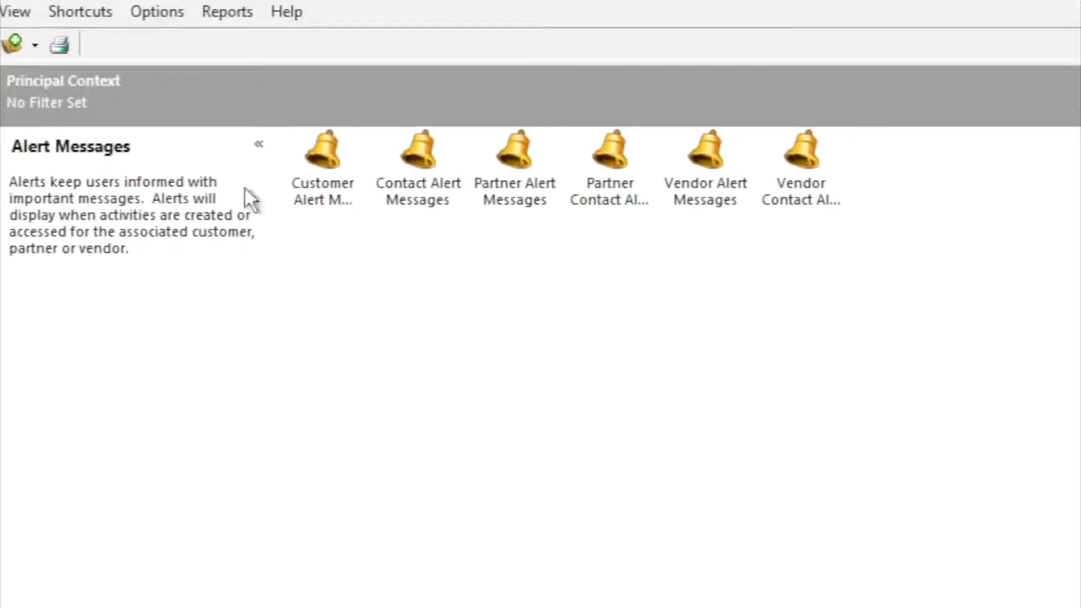
pyautogui.click(319, 191)
pyautogui.click(429, 194)
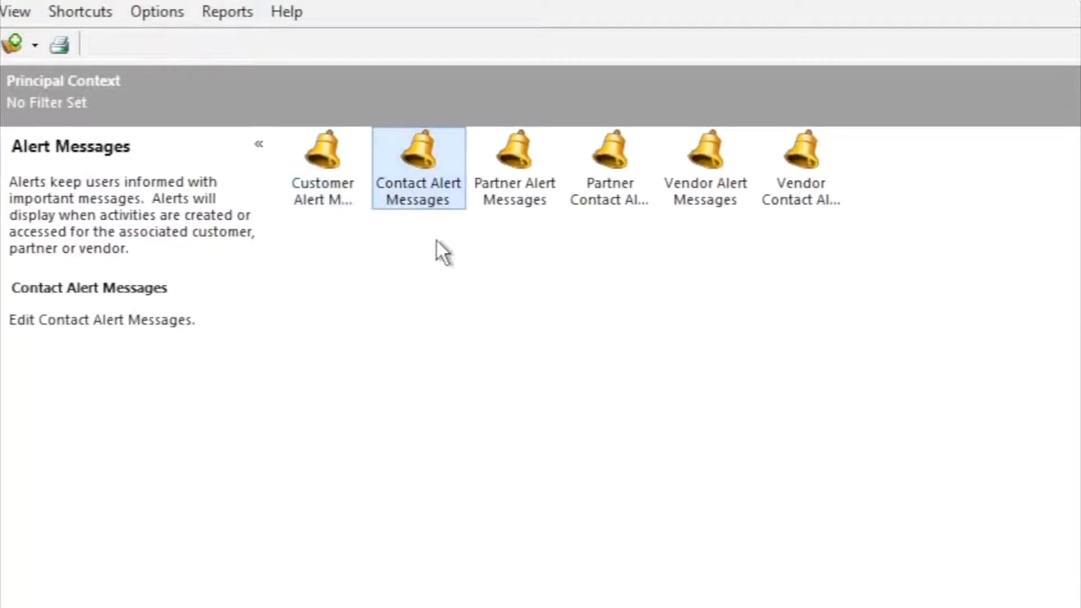
pyautogui.click(526, 201)
pyautogui.click(600, 201)
pyautogui.click(698, 201)
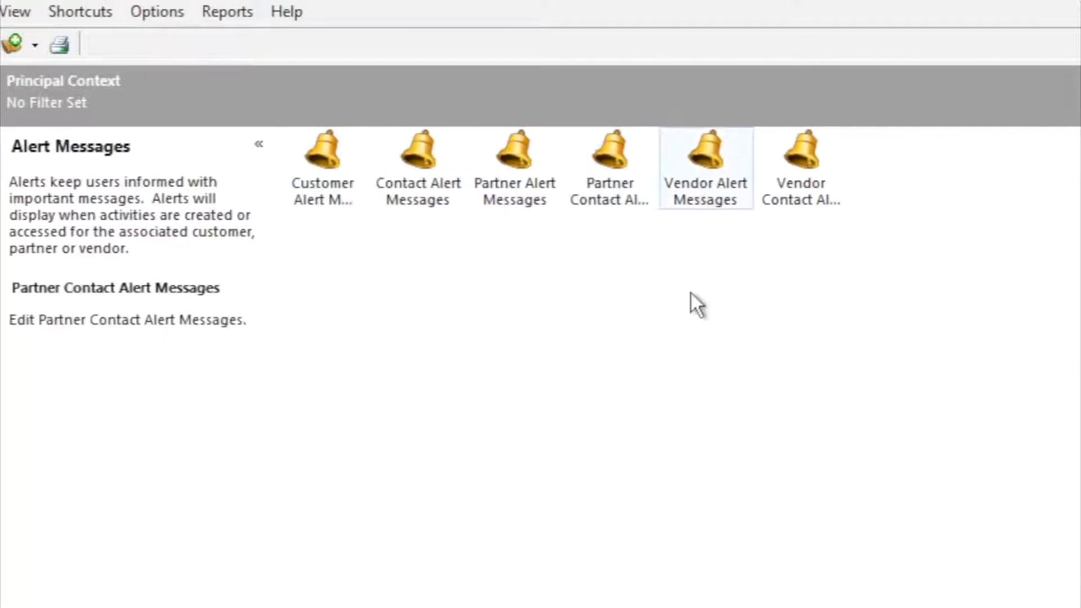
pyautogui.click(793, 204)
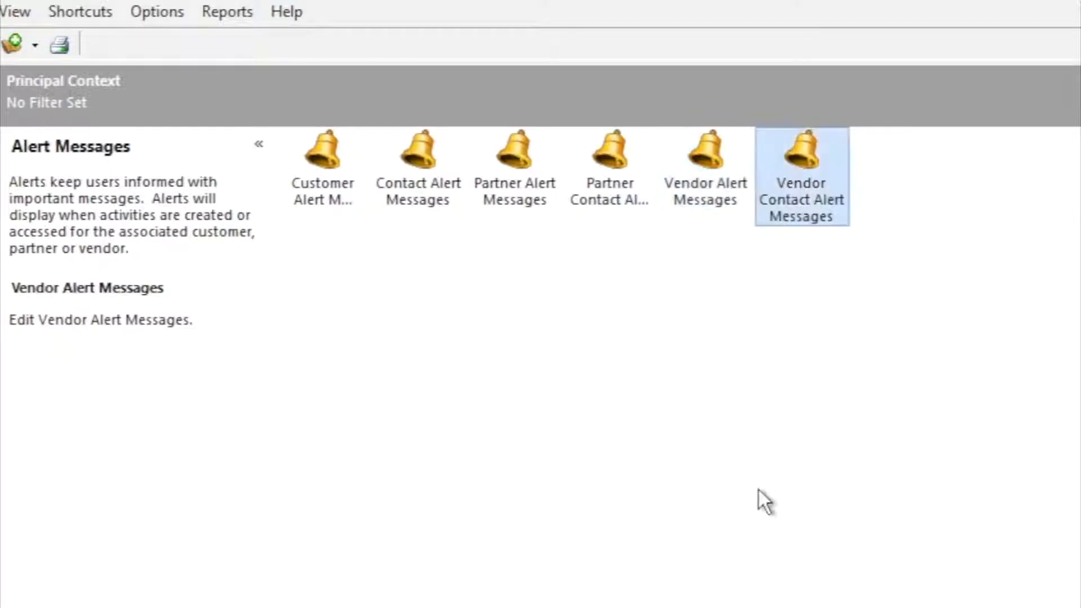
# Open the Customer Alert Messages and examine the alert text entered for ABCO
pyautogui.click(317, 196)
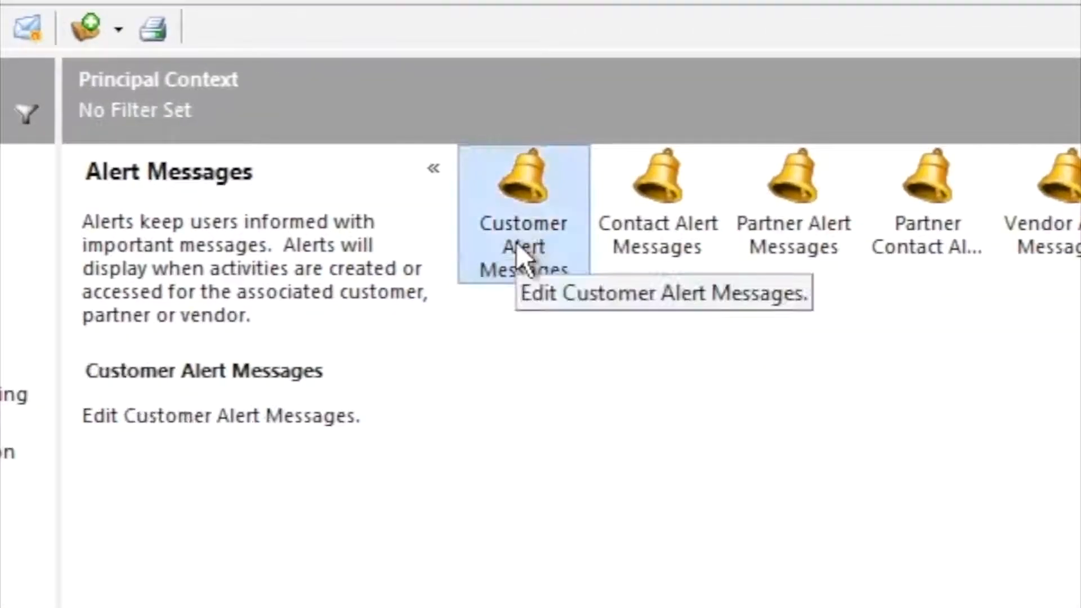
pyautogui.doubleClick(517, 246)
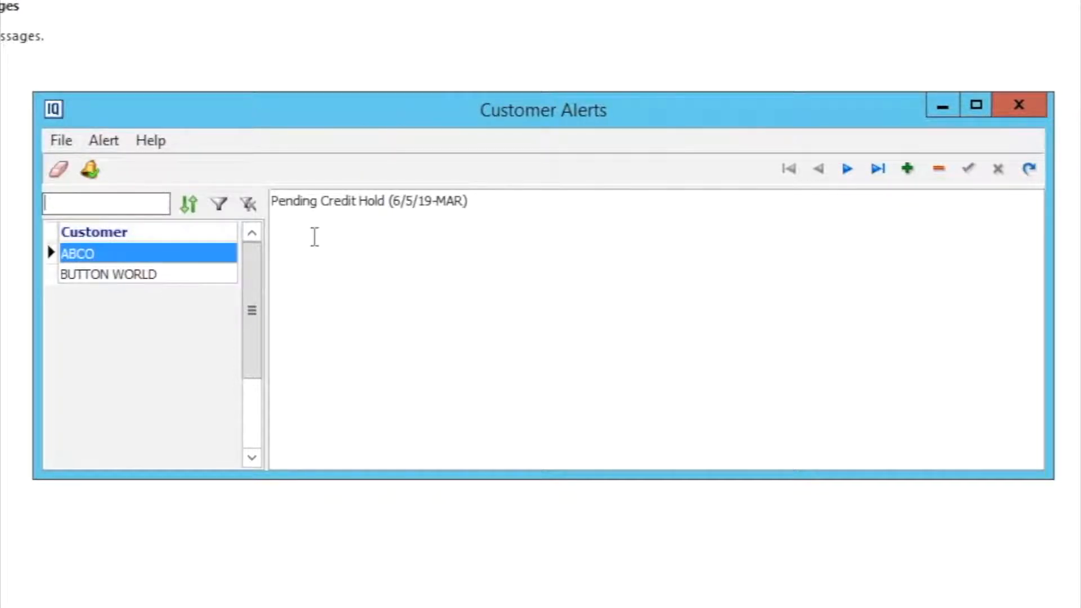
pyautogui.moveTo(481, 204); pyautogui.dragTo(240, 234)
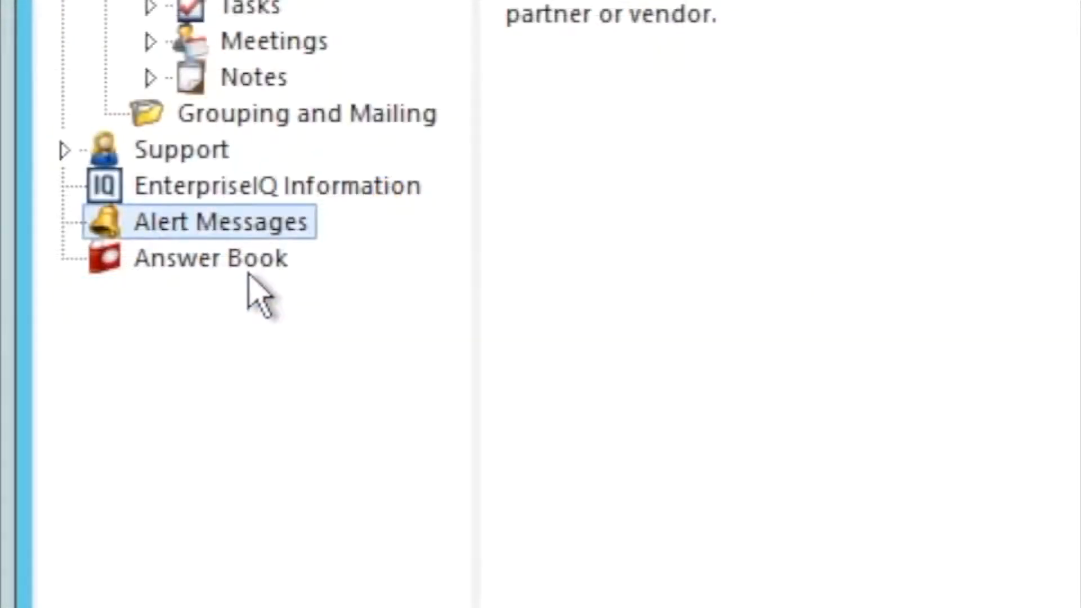
# View the Answer Book section, and fully expand and collapse the CRM navigation tree
pyautogui.click(250, 285)
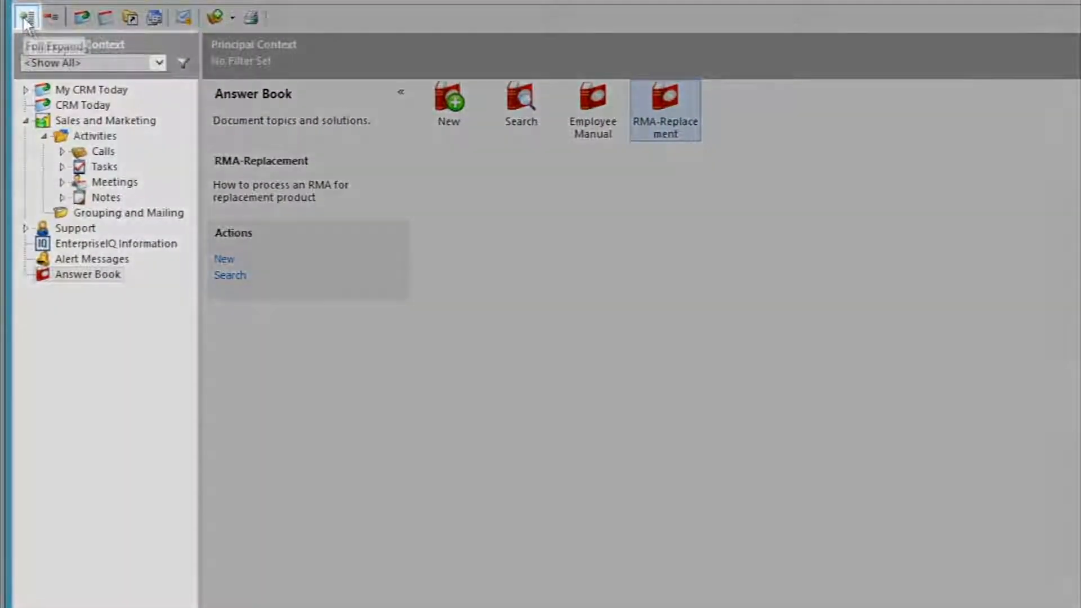
pyautogui.click(26, 18)
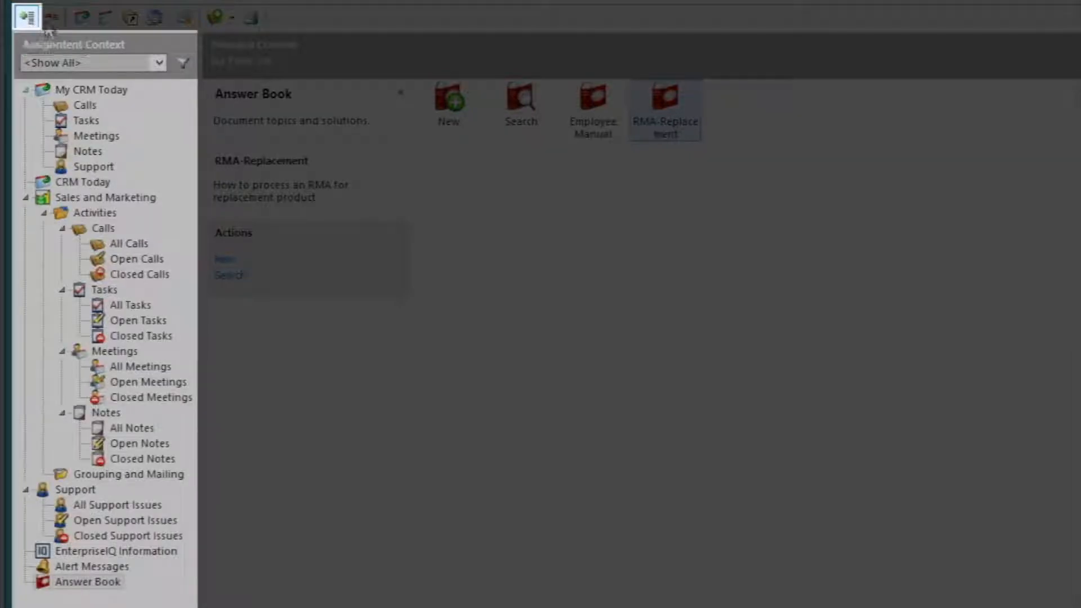
pyautogui.click(52, 18)
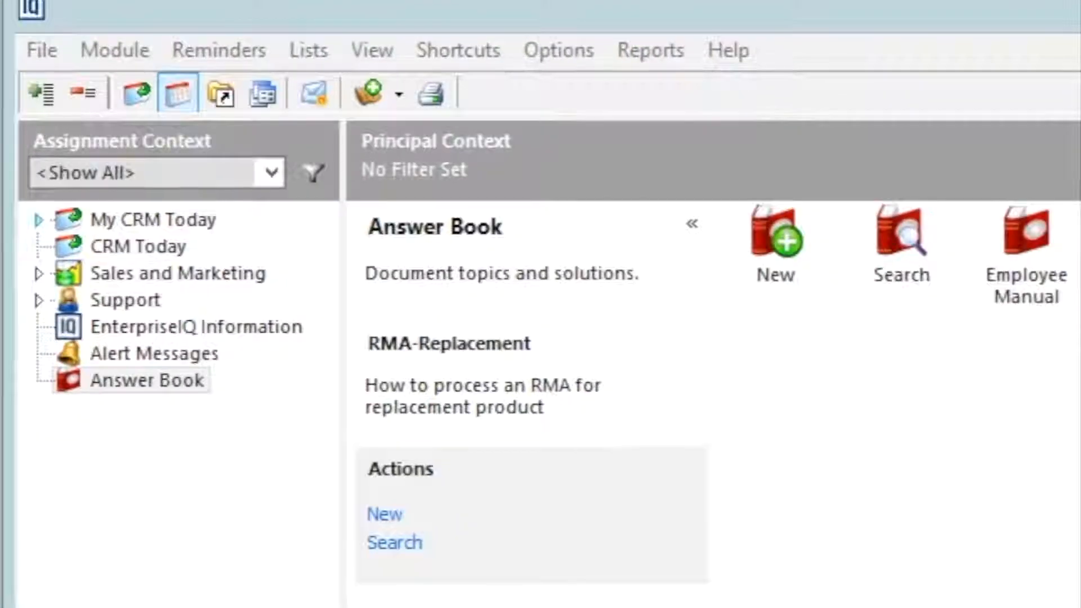
pyautogui.click(220, 111)
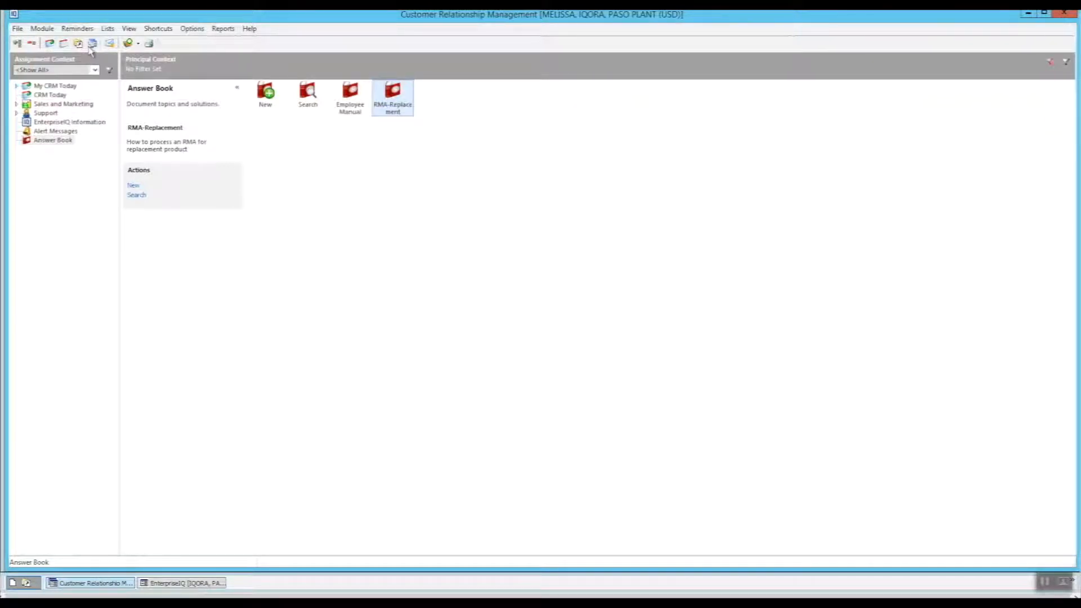
# Review the administration and reminder commands, and open and close the Meeting Types list
pyautogui.click(17, 28)
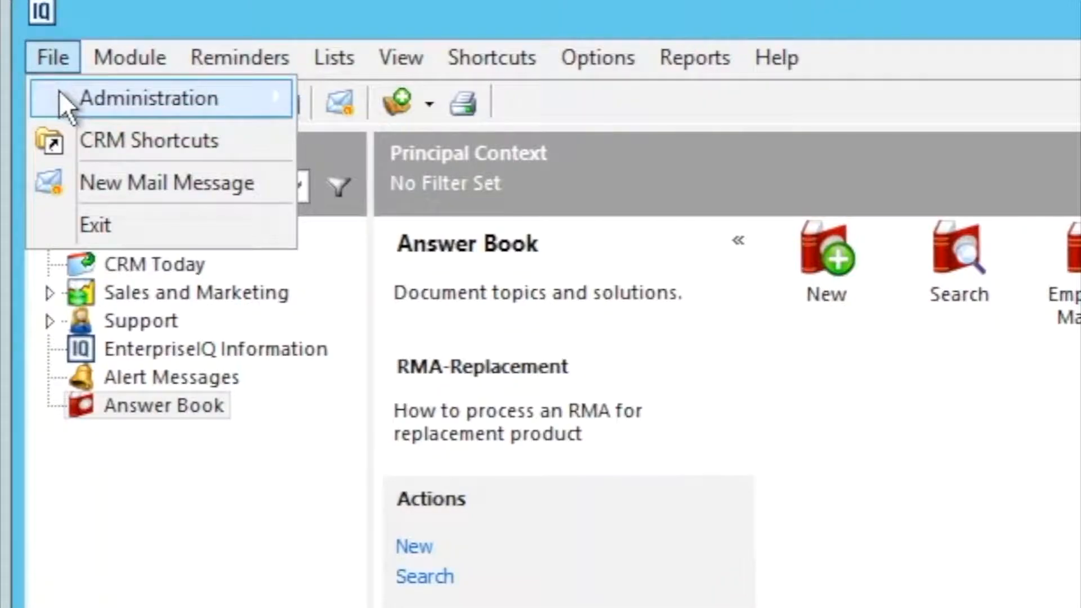
pyautogui.moveTo(141, 101)
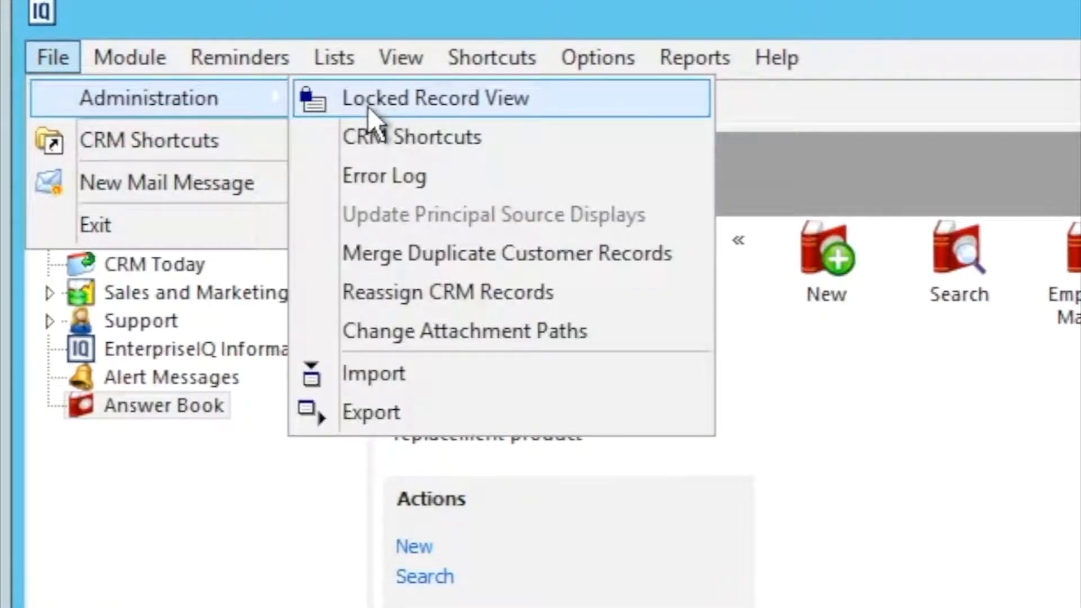
pyautogui.moveTo(248, 61)
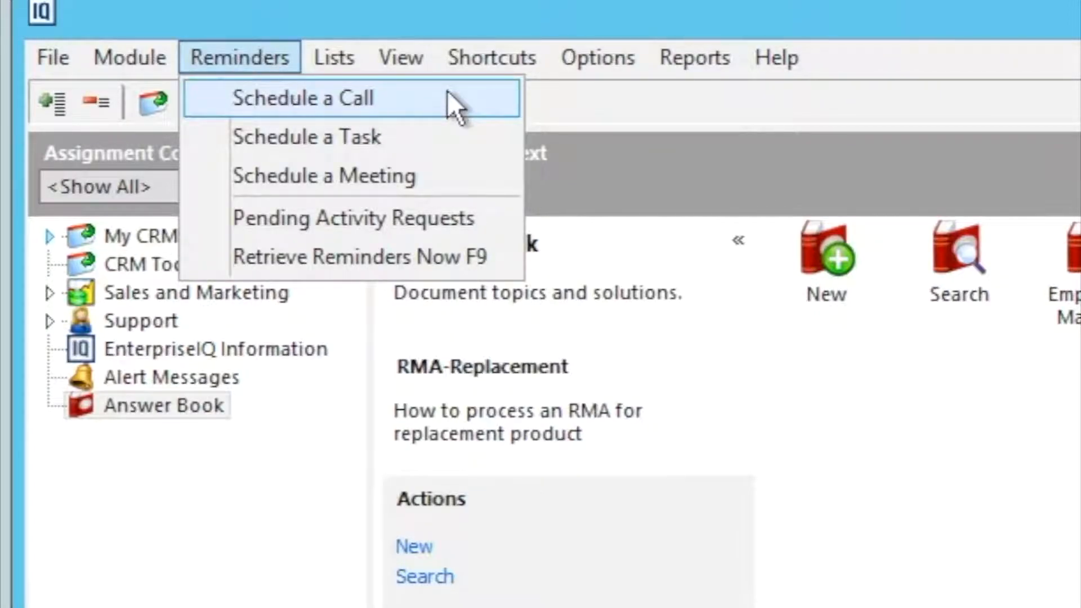
pyautogui.moveTo(343, 69)
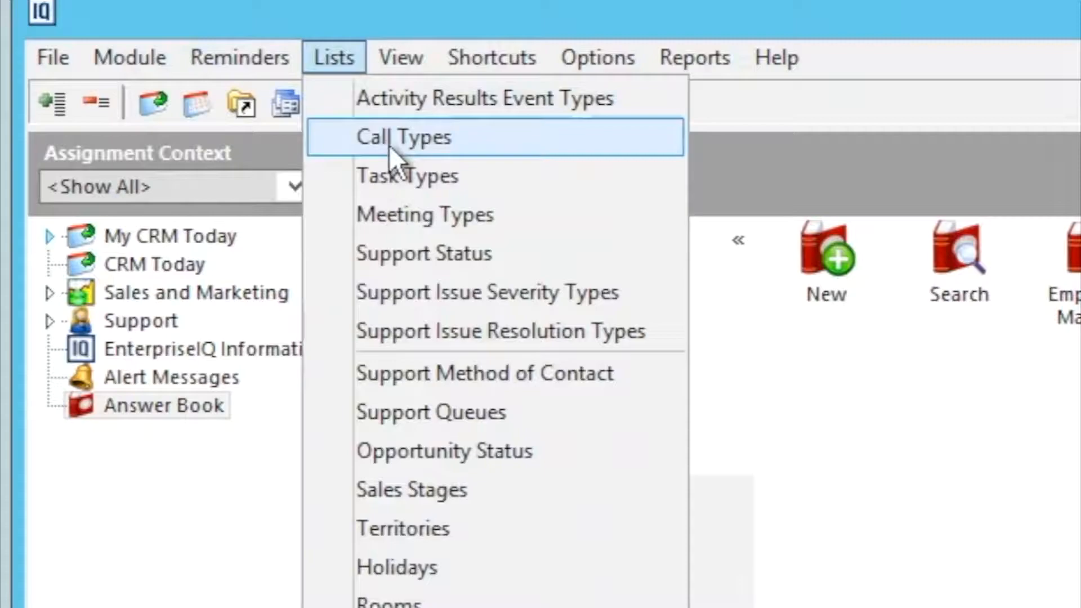
pyautogui.click(411, 219)
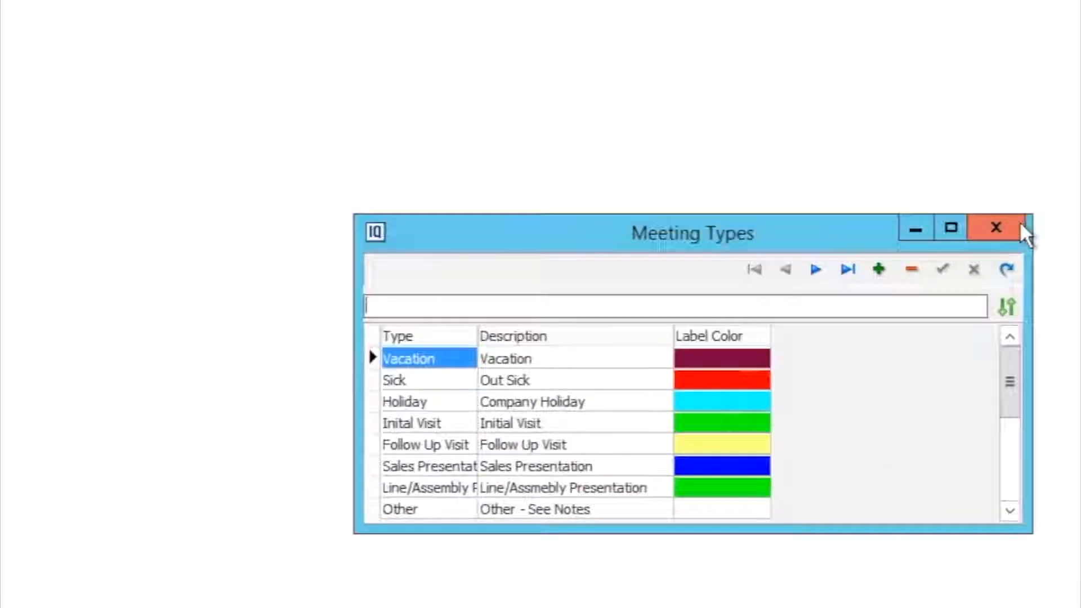
pyautogui.click(857, 171)
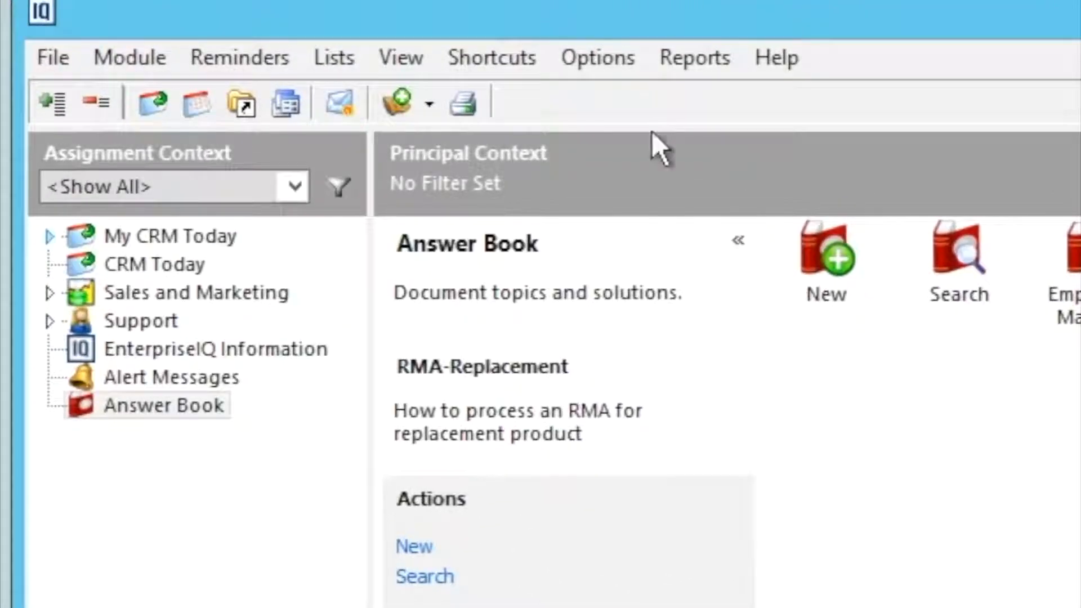
# View the configured CRM shortcuts, including those grouped under HR Employee Resources
pyautogui.click(528, 59)
pyautogui.moveTo(728, 147)
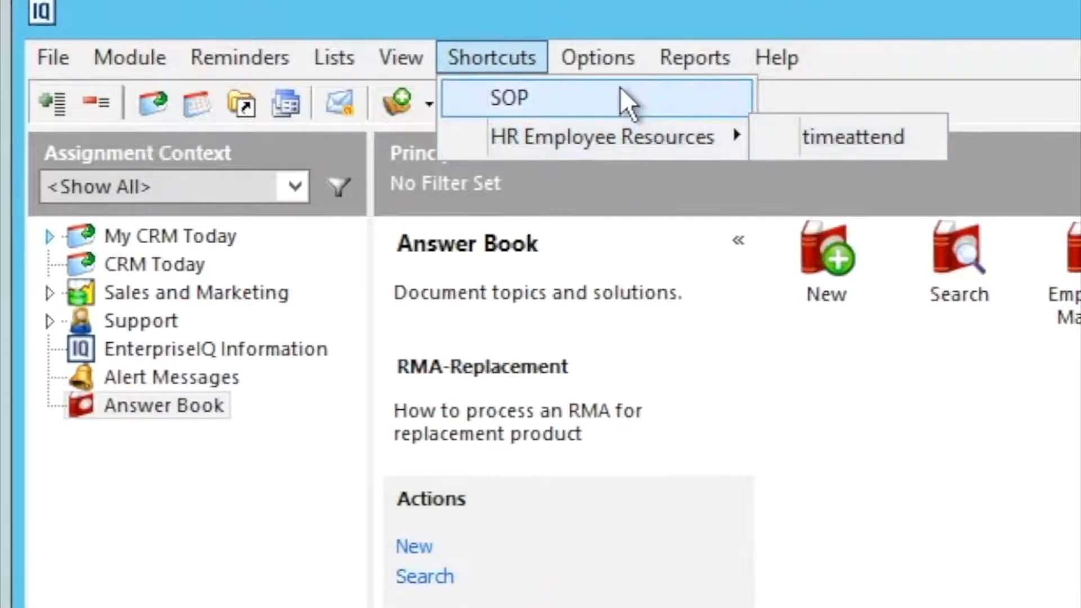
# Open the CRM parameters and review the general and personal settings
pyautogui.moveTo(610, 56)
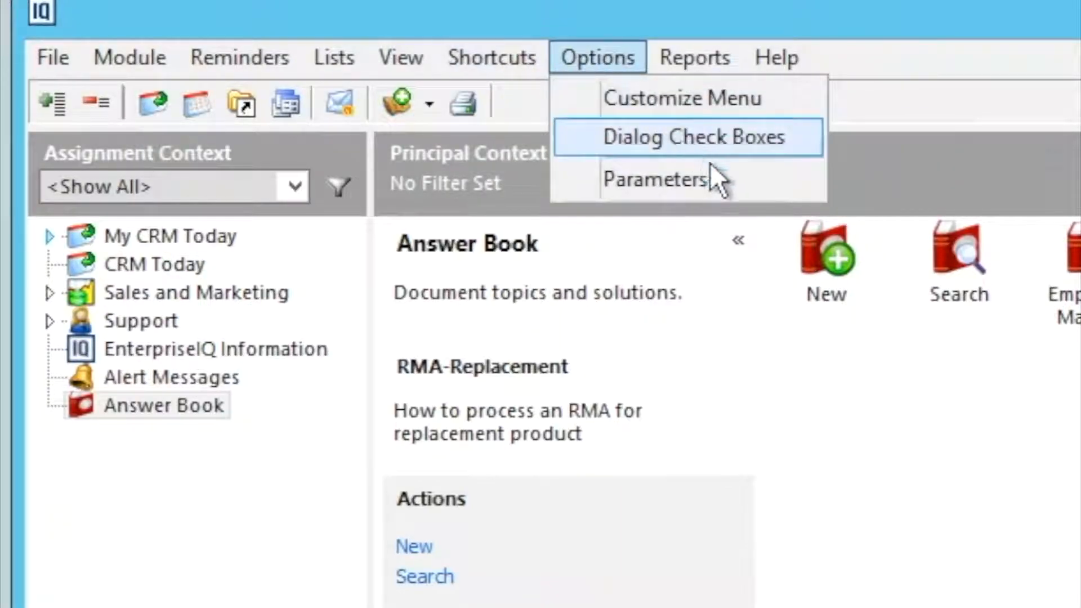
pyautogui.click(718, 181)
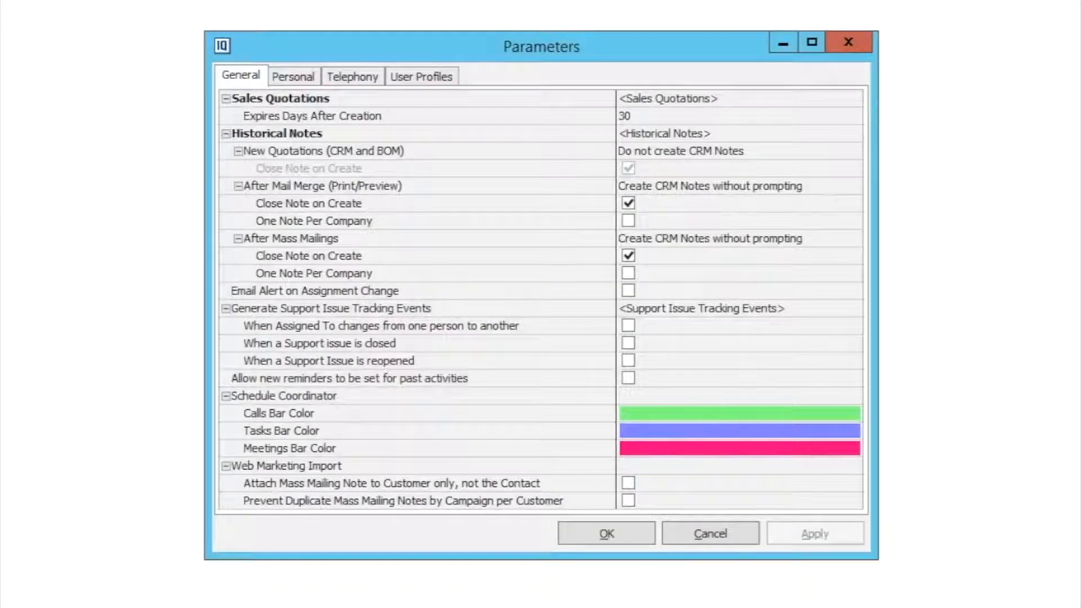
pyautogui.click(283, 81)
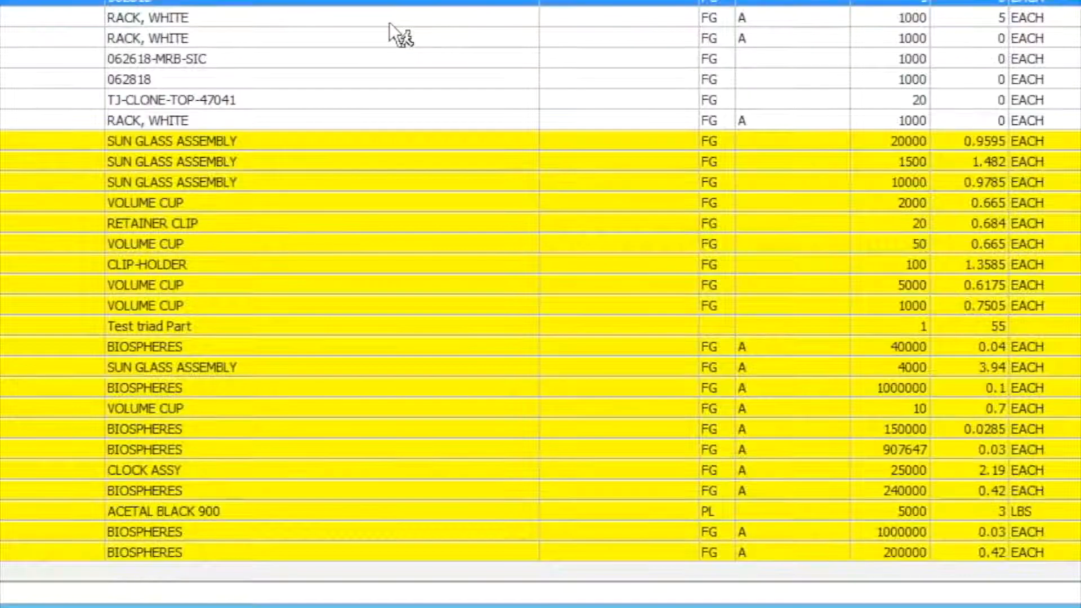
pyautogui.rightClick(389, 23)
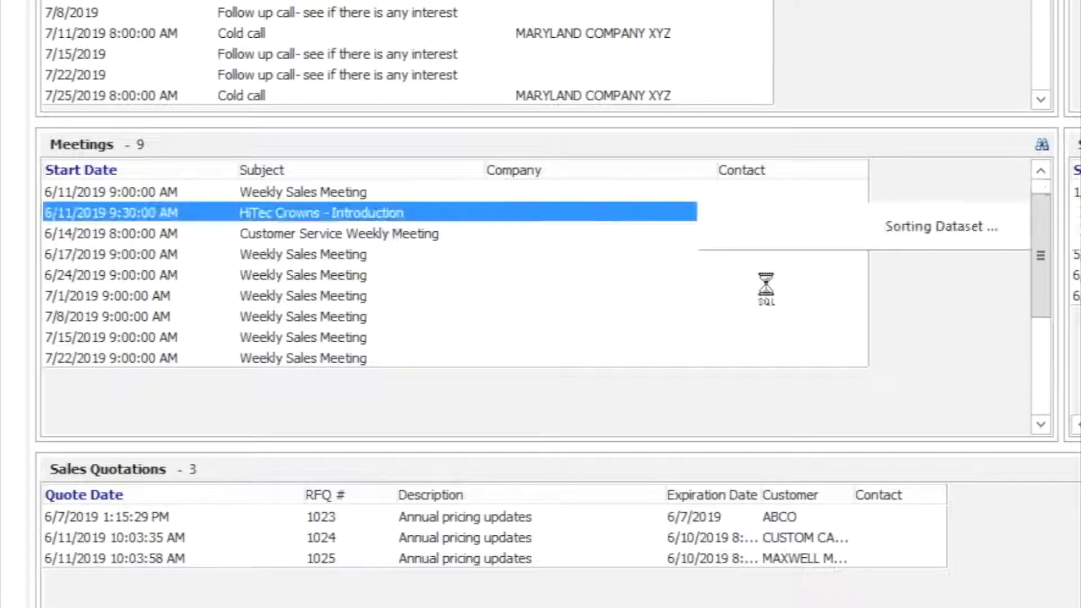
# Open the HiTec Crowns - Introduction meeting and add others involved from the CRM Groups category
pyautogui.doubleClick(380, 215)
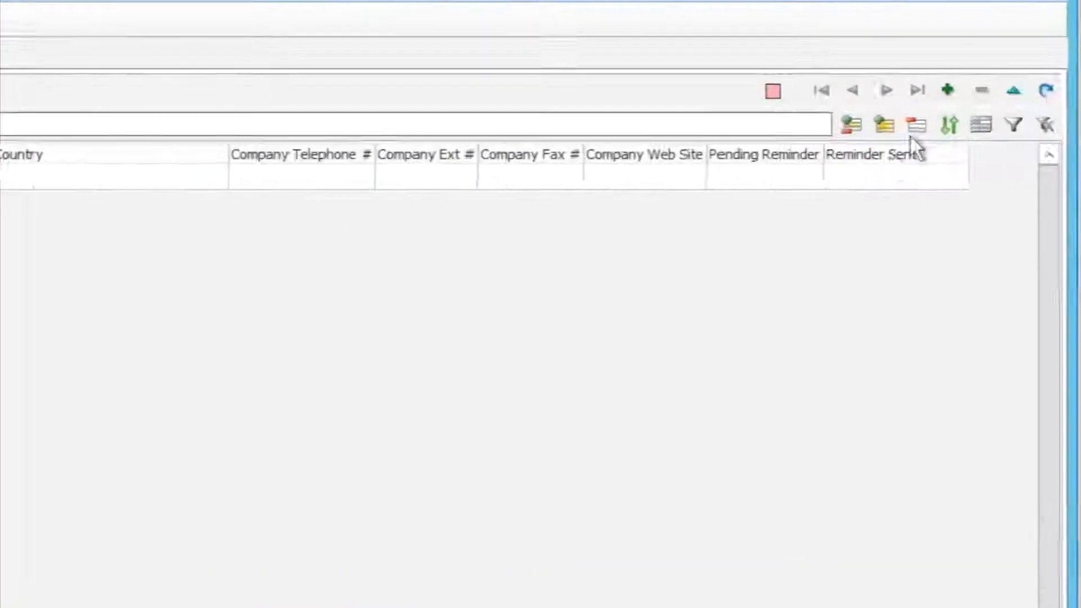
pyautogui.click(879, 79)
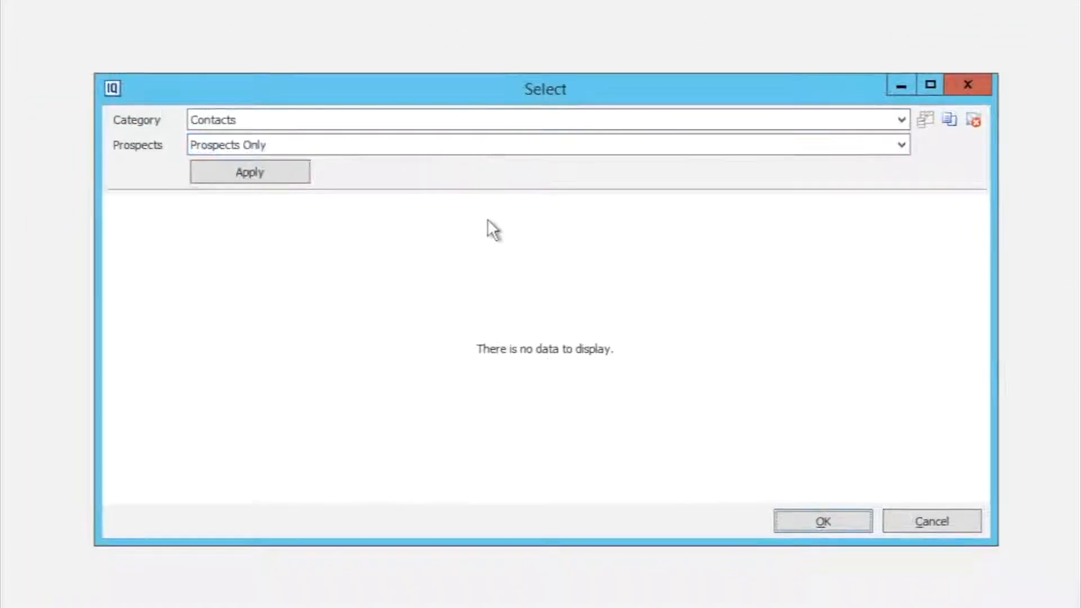
pyautogui.click(461, 120)
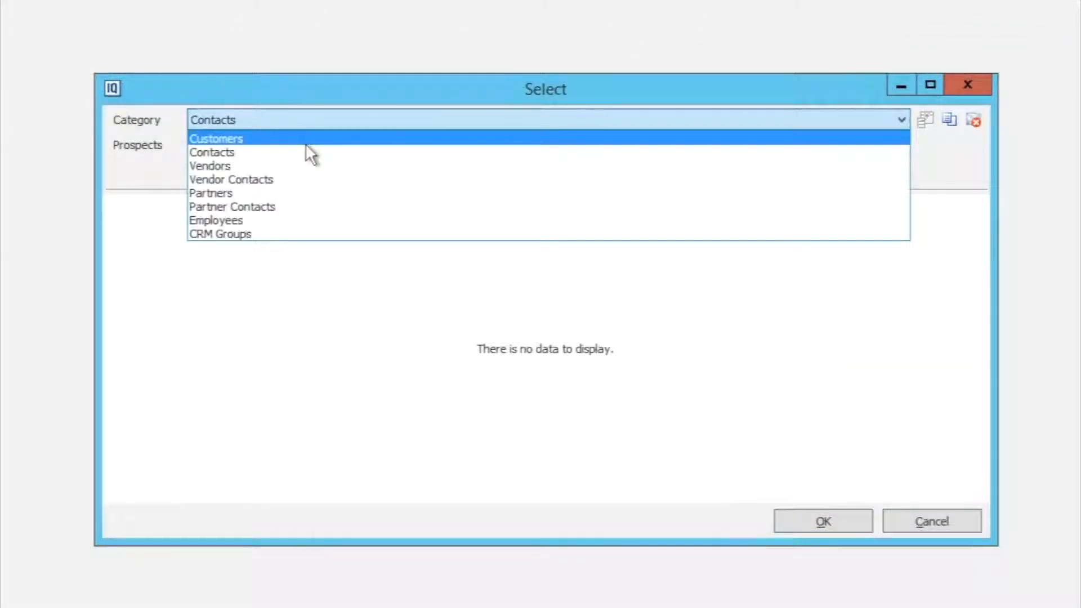
pyautogui.click(272, 234)
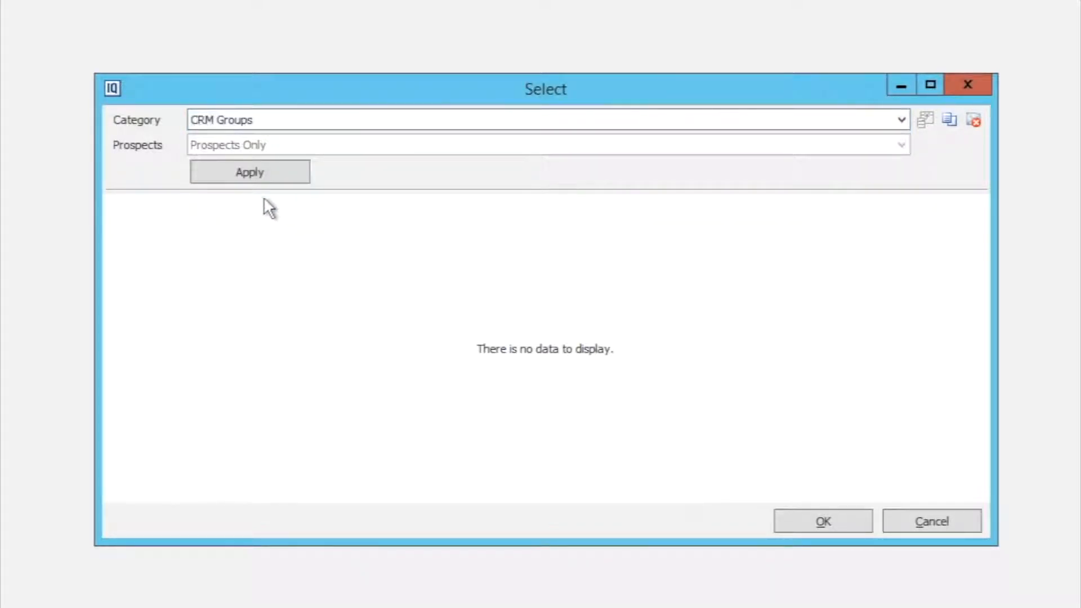
pyautogui.click(260, 174)
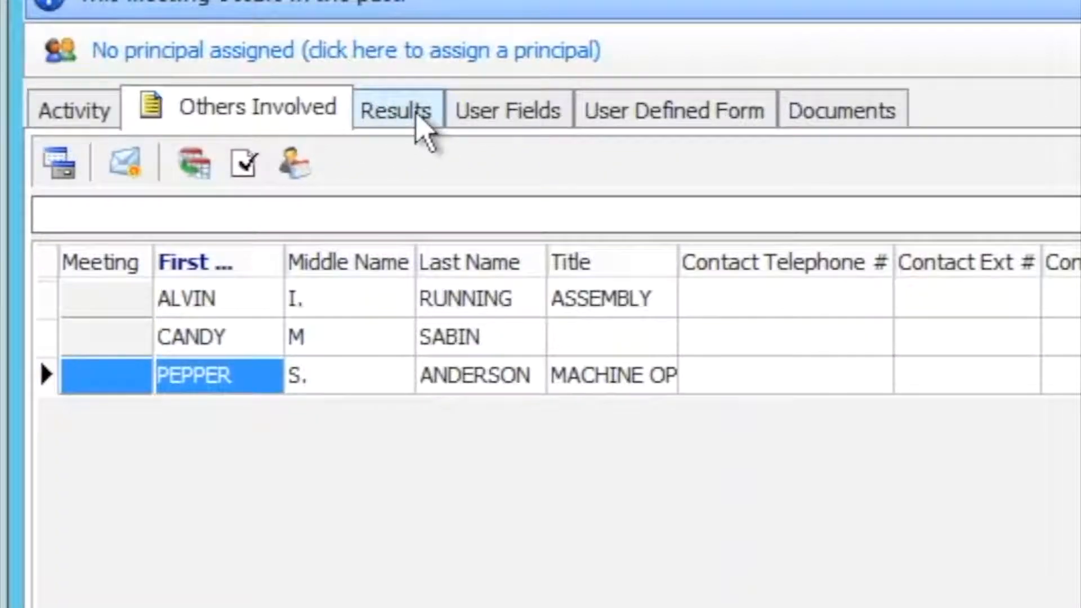
# Add a Follow Up result to the meeting with the text "Next steps are to gather requirement documents"
pyautogui.click(417, 111)
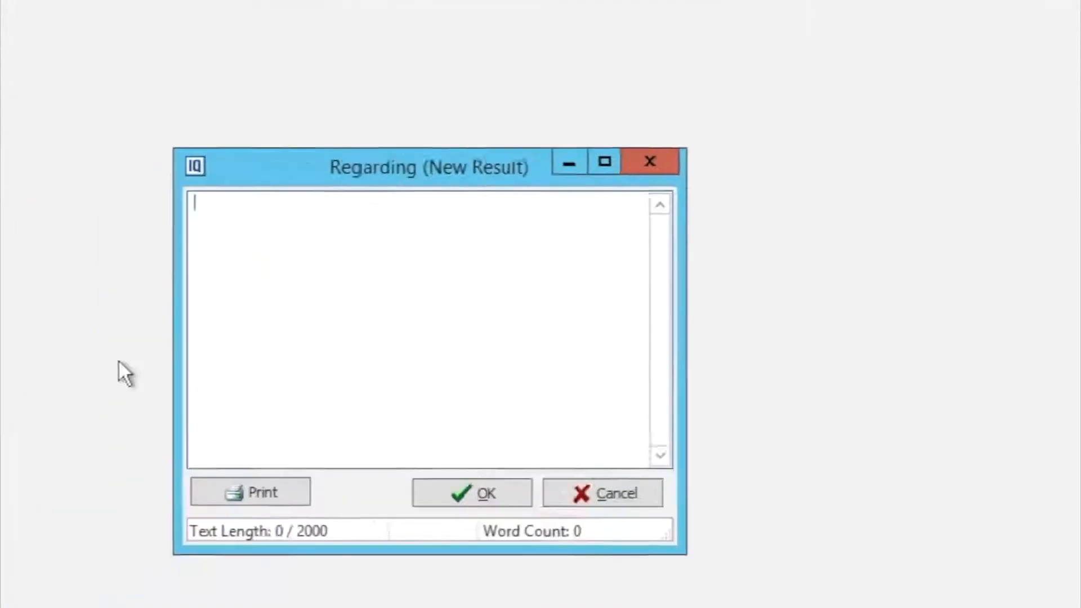
pyautogui.write('Next steps are to gather requirement ')
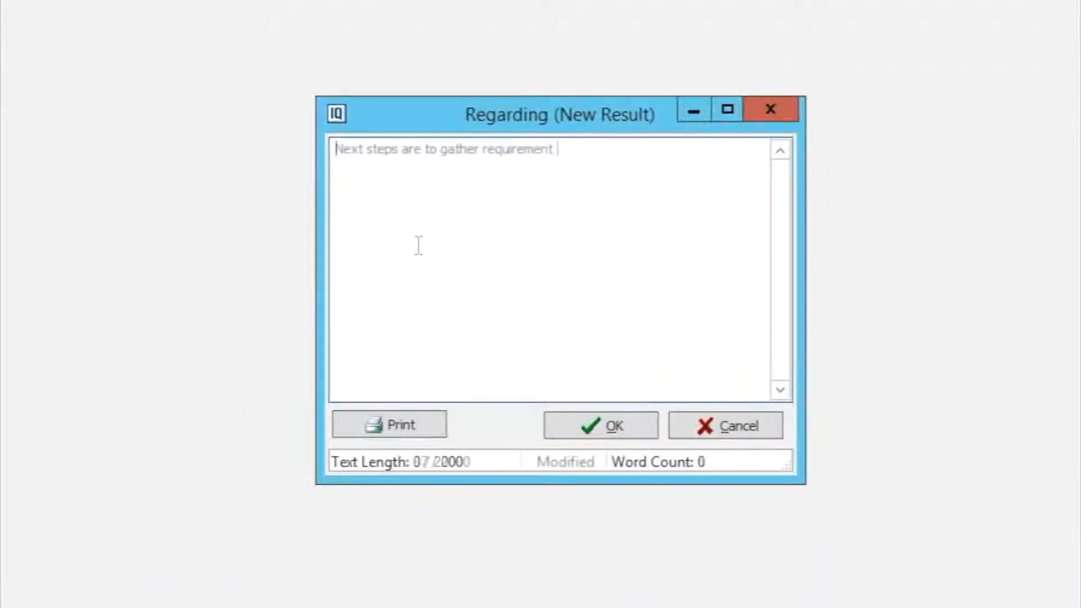
pyautogui.write('documents')
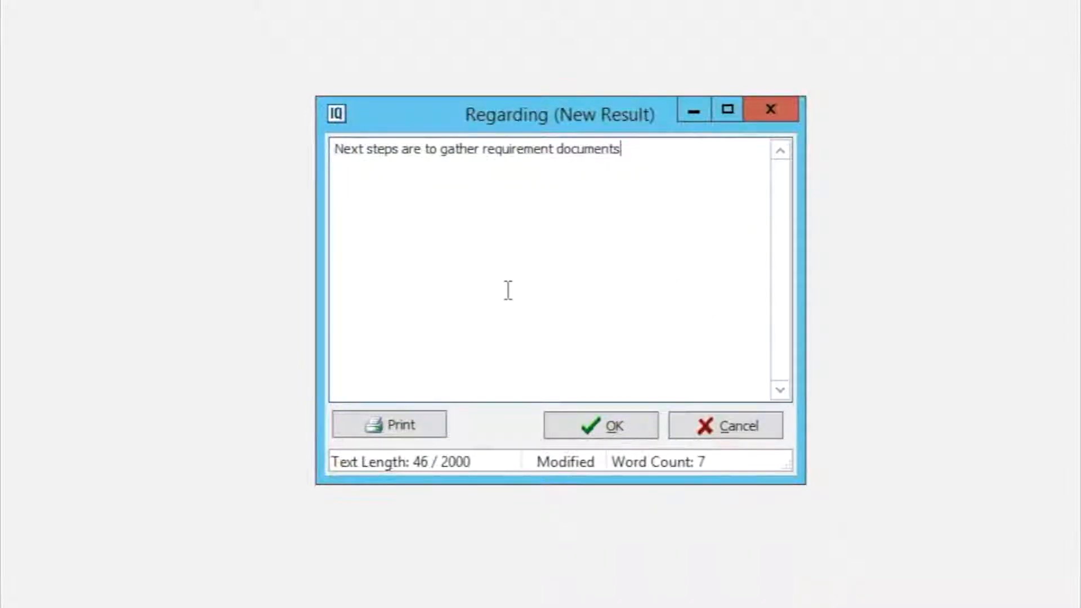
pyautogui.click(579, 442)
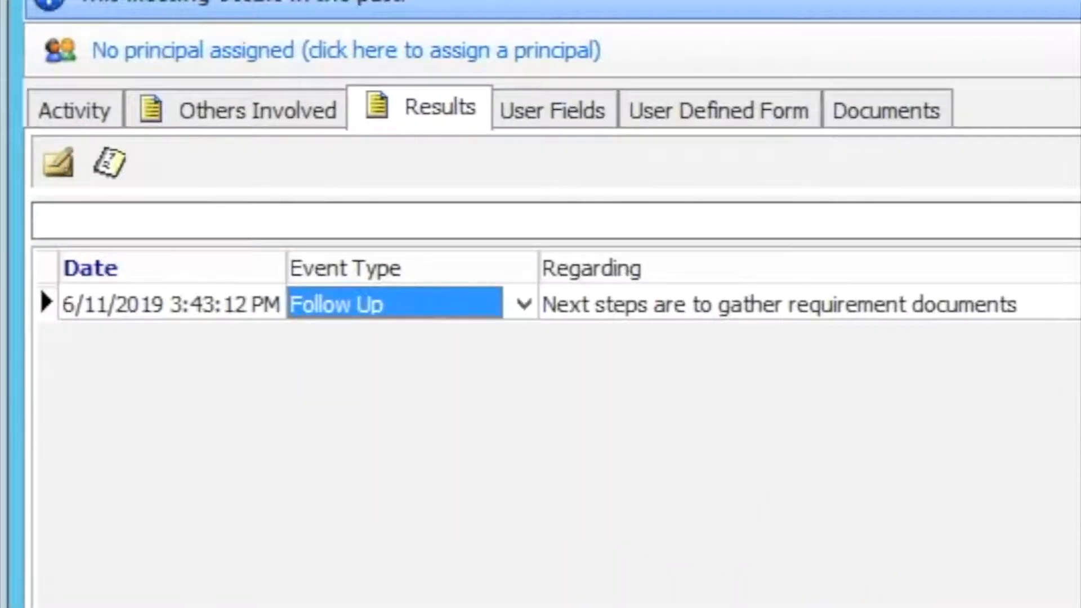
# View the meeting's user fields, user-defined form and documents
pyautogui.click(574, 108)
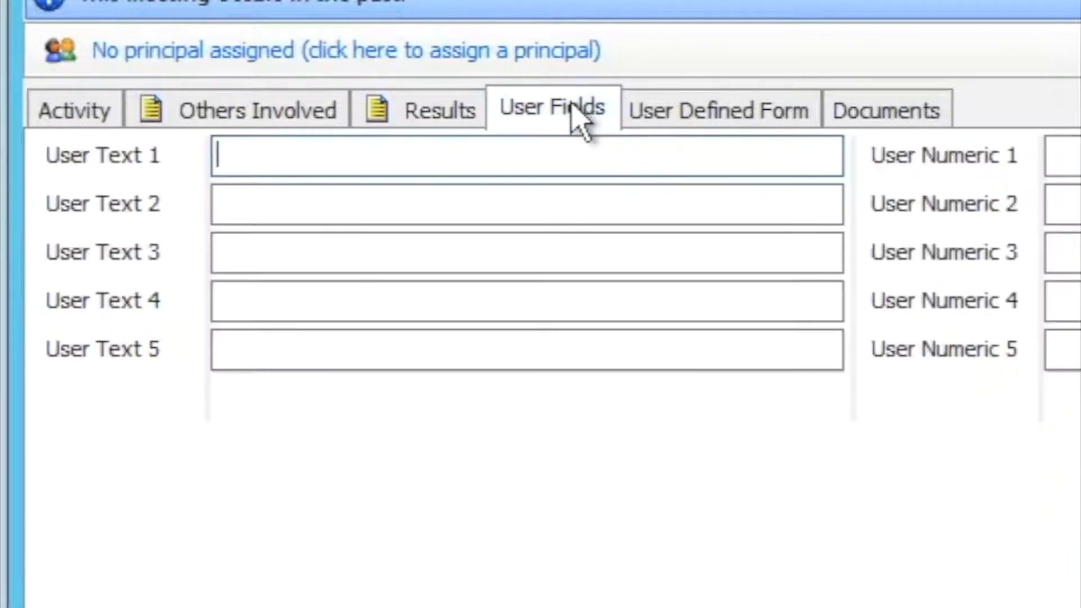
pyautogui.click(688, 112)
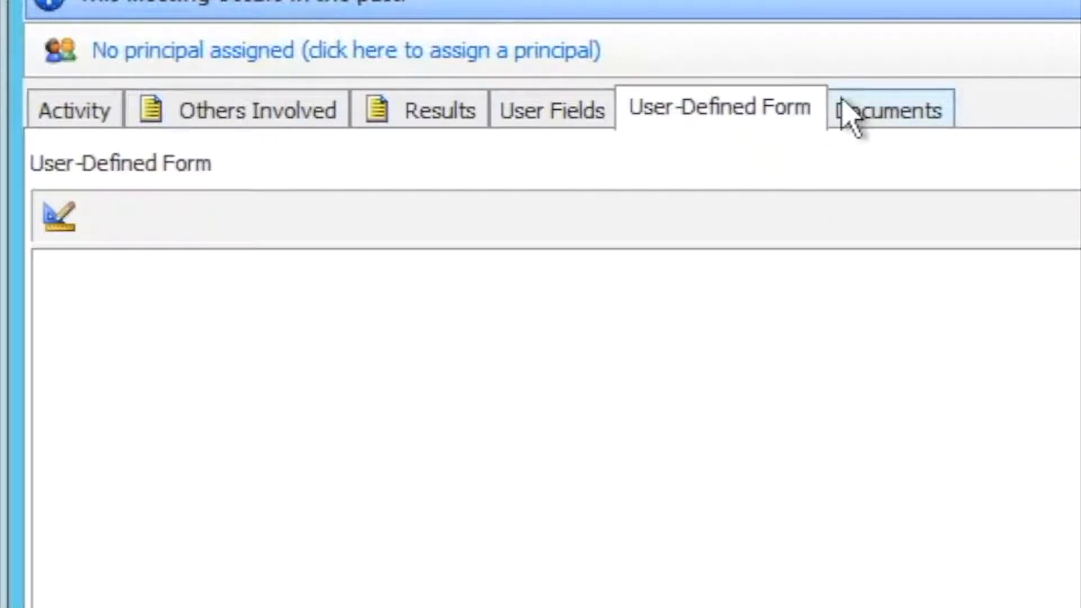
pyautogui.click(846, 114)
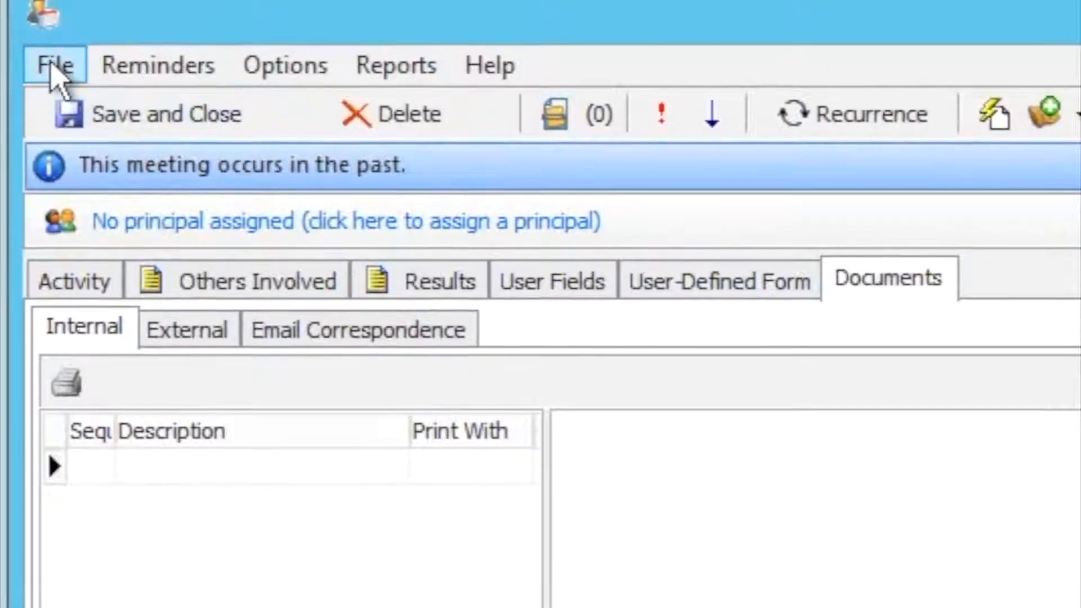
# Attach engineering quote 101-PASO to the meeting as a source document and jump to that quote
pyautogui.click(56, 71)
pyautogui.click(79, 113)
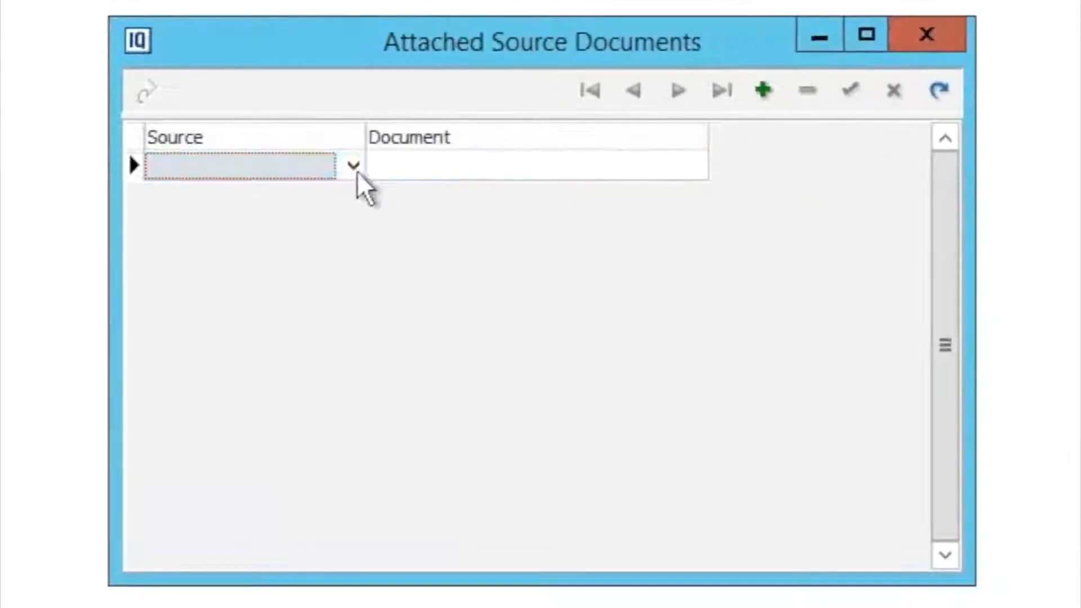
pyautogui.click(354, 167)
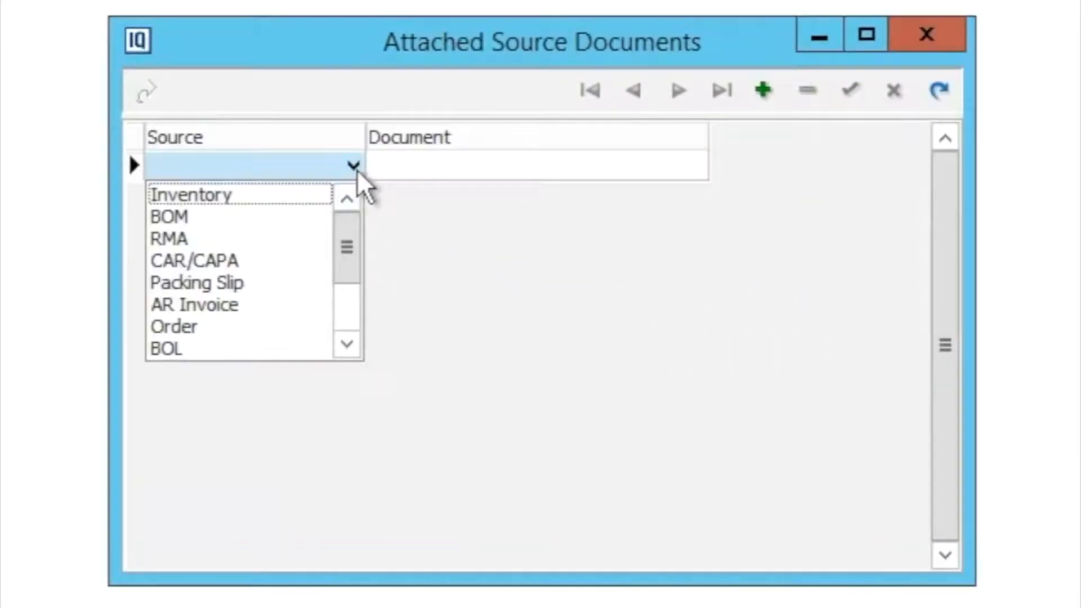
pyautogui.moveTo(346, 276); pyautogui.dragTo(341, 333)
pyautogui.click(208, 307)
pyautogui.click(693, 167)
pyautogui.click(694, 168)
pyautogui.doubleClick(343, 279)
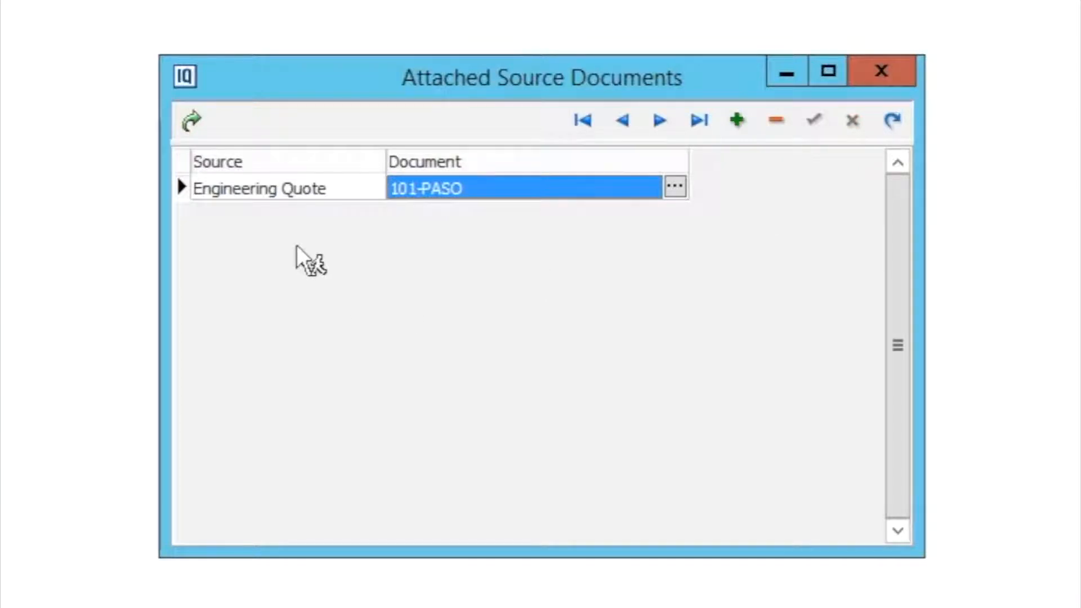
pyautogui.click(192, 120)
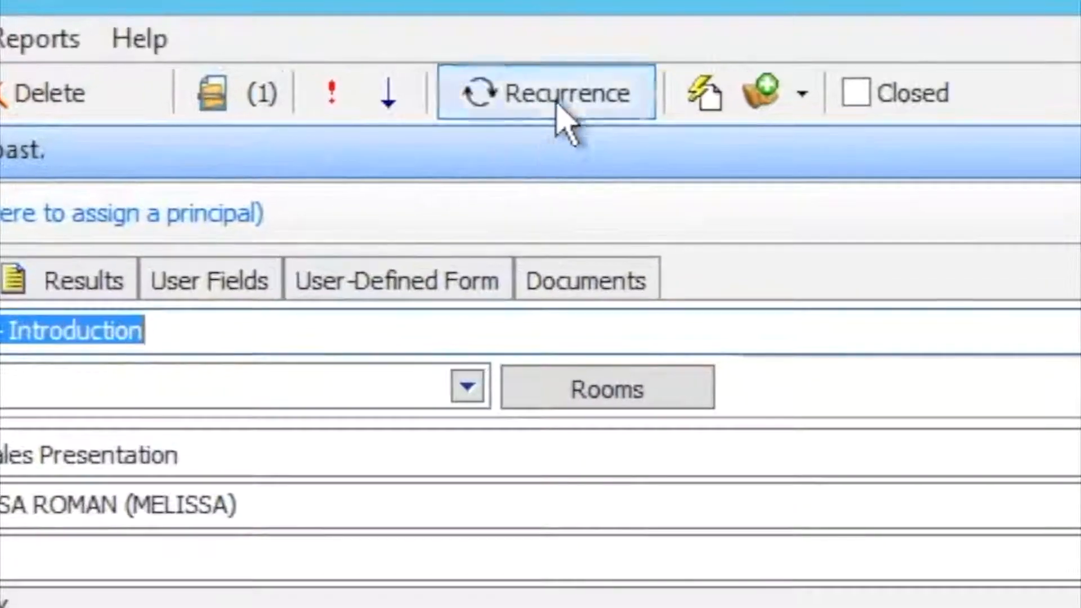
# Review the meeting's recurrence and closing options
pyautogui.click(436, 78)
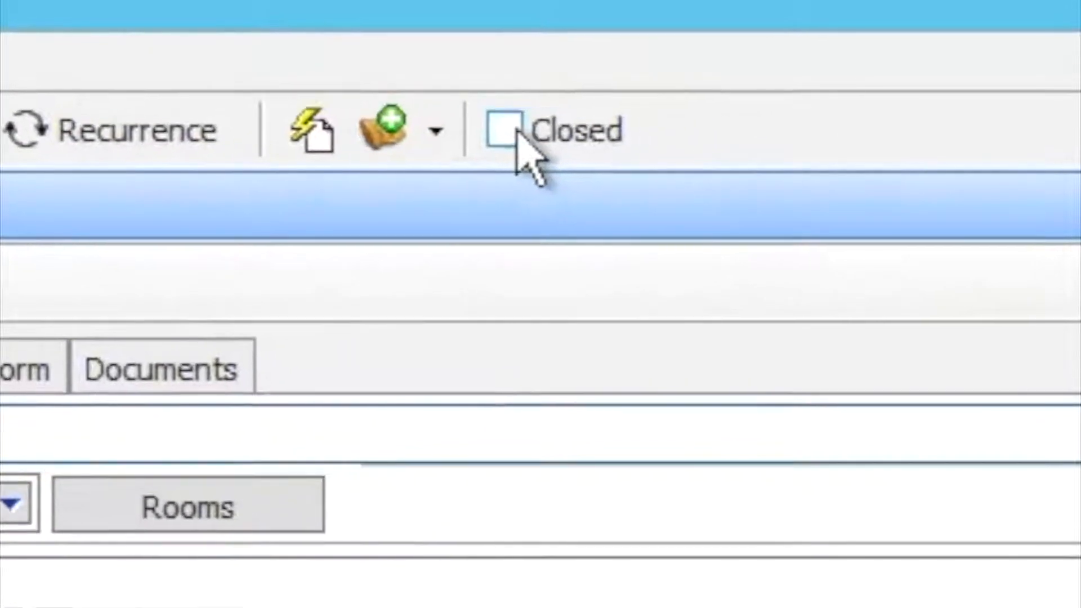
pyautogui.click(663, 117)
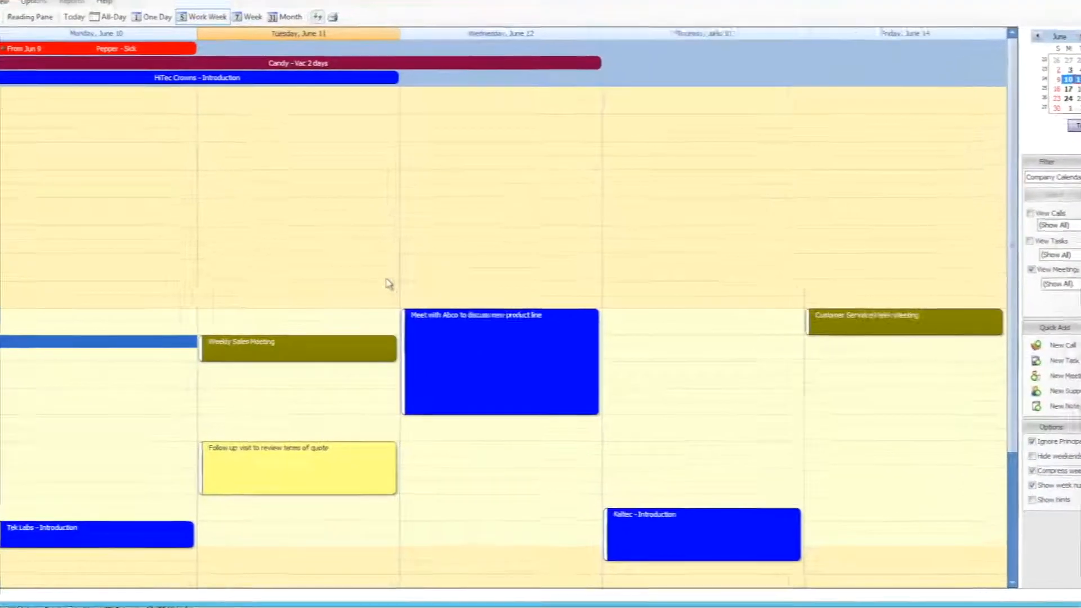
# View the commands available for an empty slot in the work-week CRM calendar and examine the reading pane
pyautogui.rightClick(387, 283)
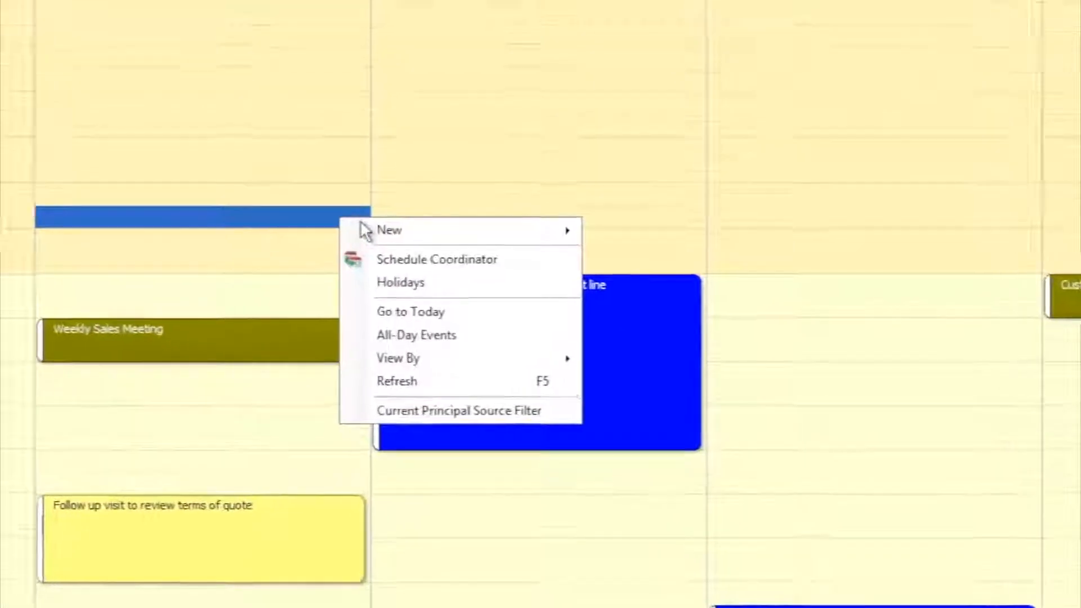
pyautogui.moveTo(374, 209)
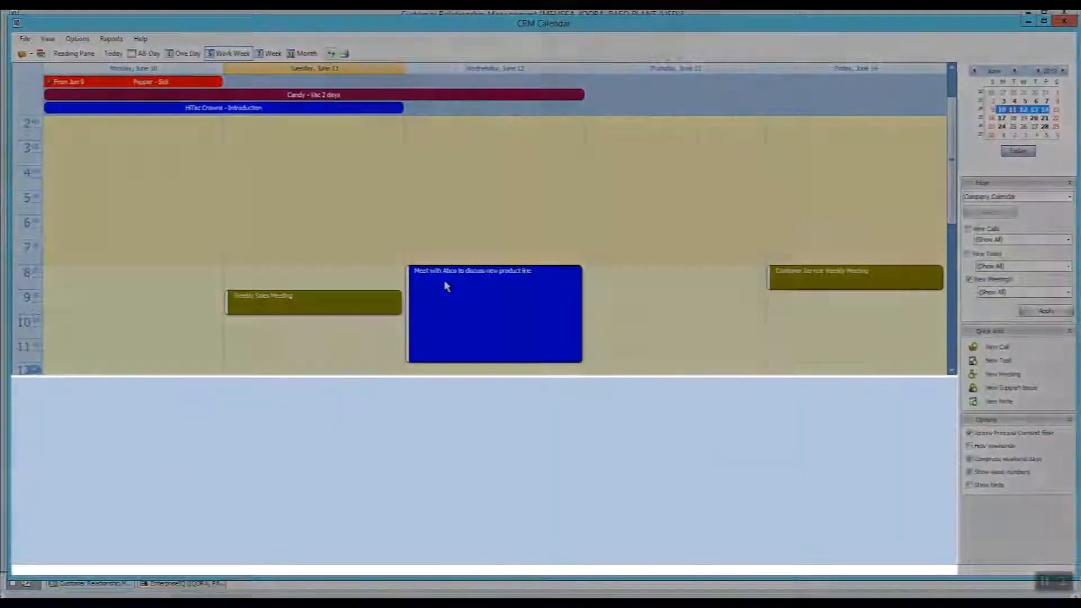
pyautogui.click(693, 444)
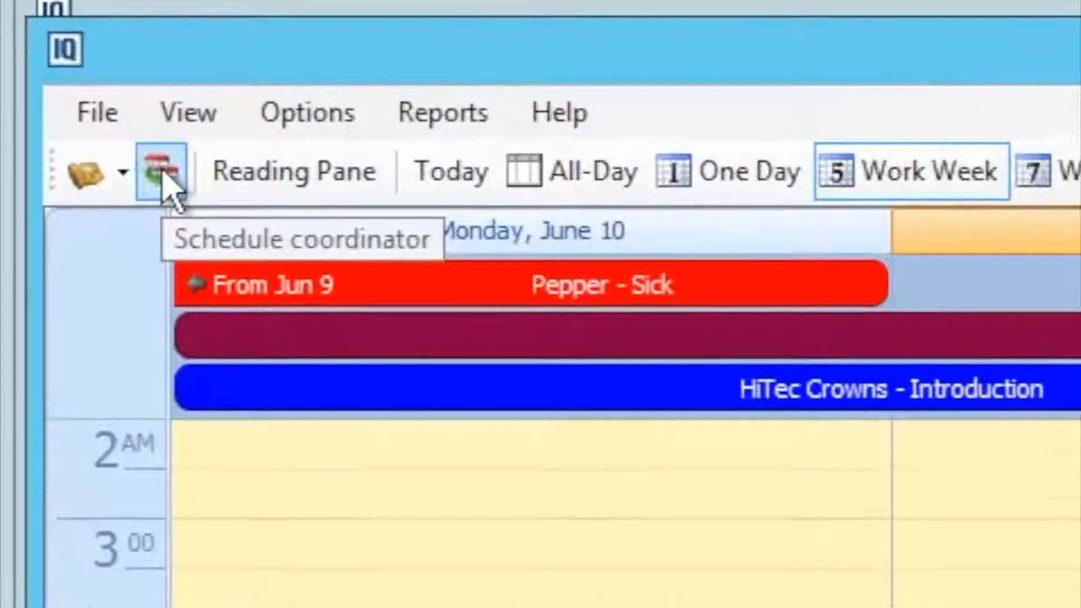
# Open the Schedule Coordinator and include the third to fifth listed users in the June 11 schedule comparison
pyautogui.click(164, 175)
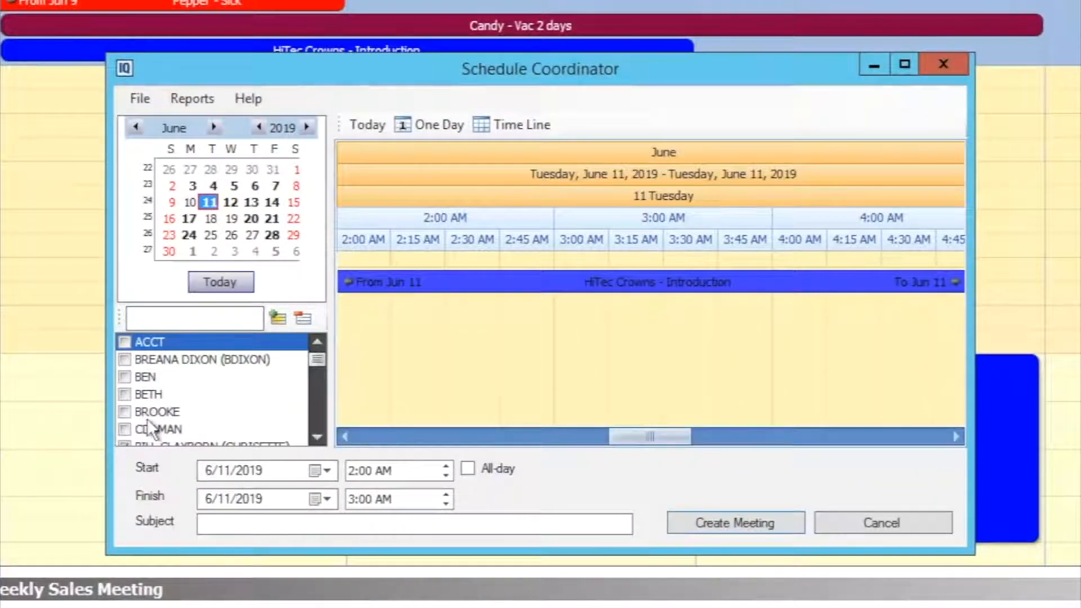
pyautogui.click(123, 410)
pyautogui.click(122, 395)
pyautogui.click(124, 373)
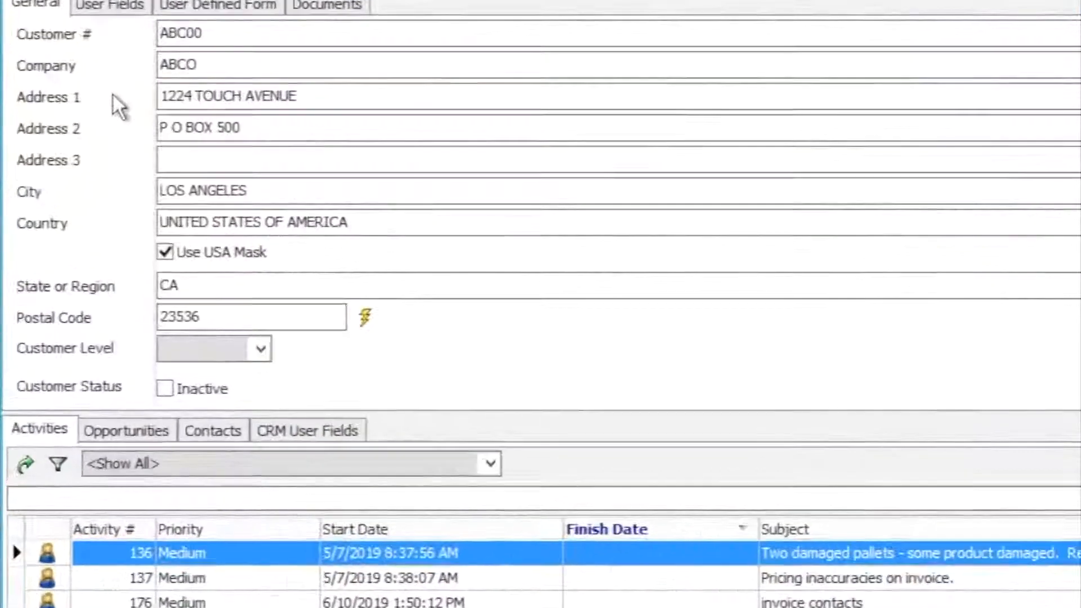
# Review ABCO's customer record and the filter for its activities
pyautogui.rightClick(112, 93)
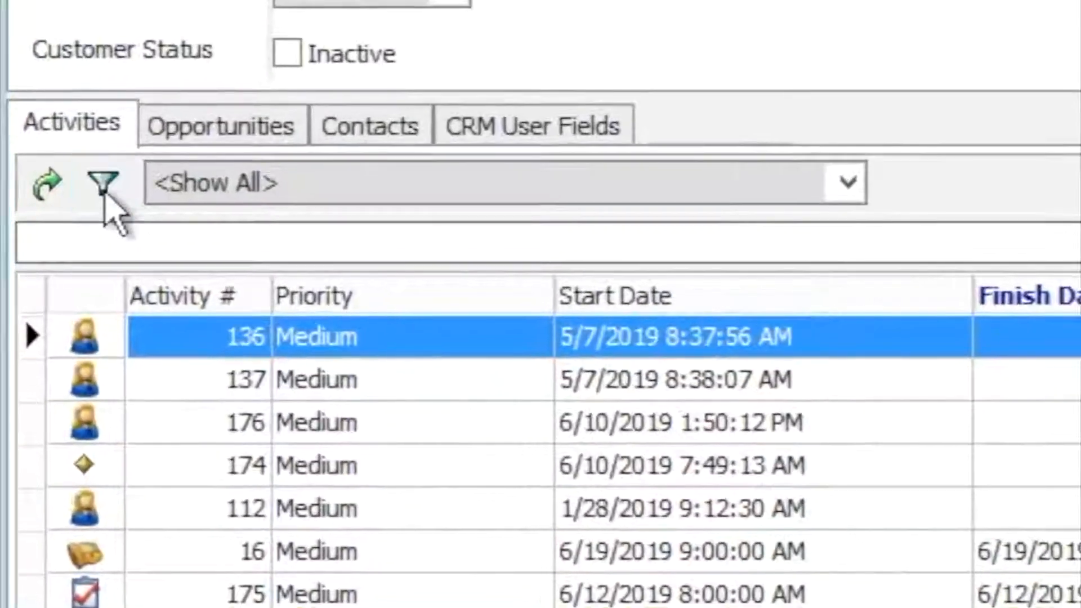
pyautogui.click(88, 204)
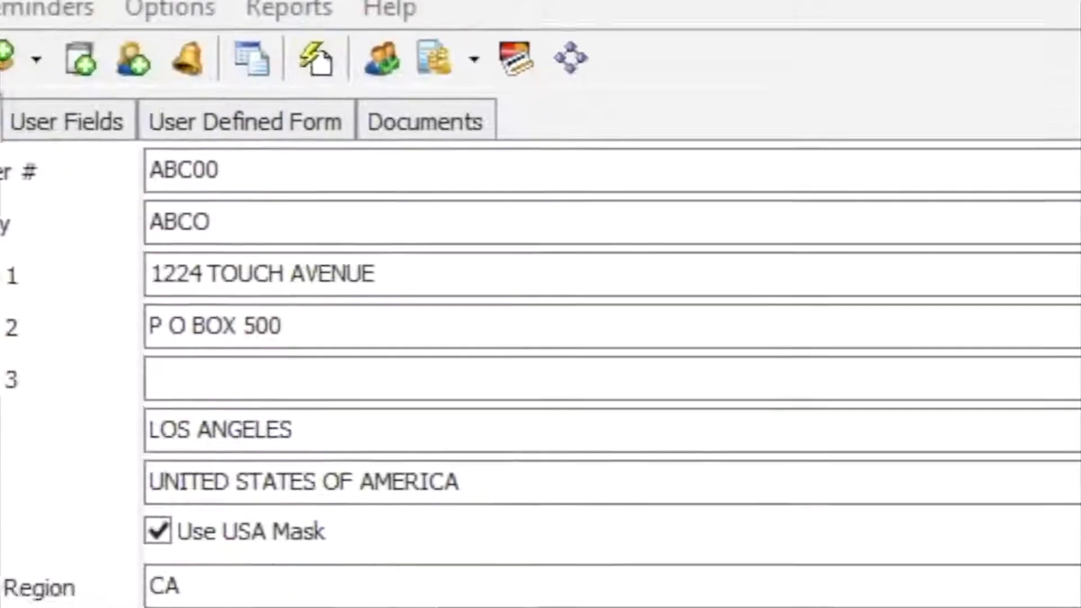
# Open ABCO's Customer AKA record and review the inventory items available for AKA assignment
pyautogui.click(43, 76)
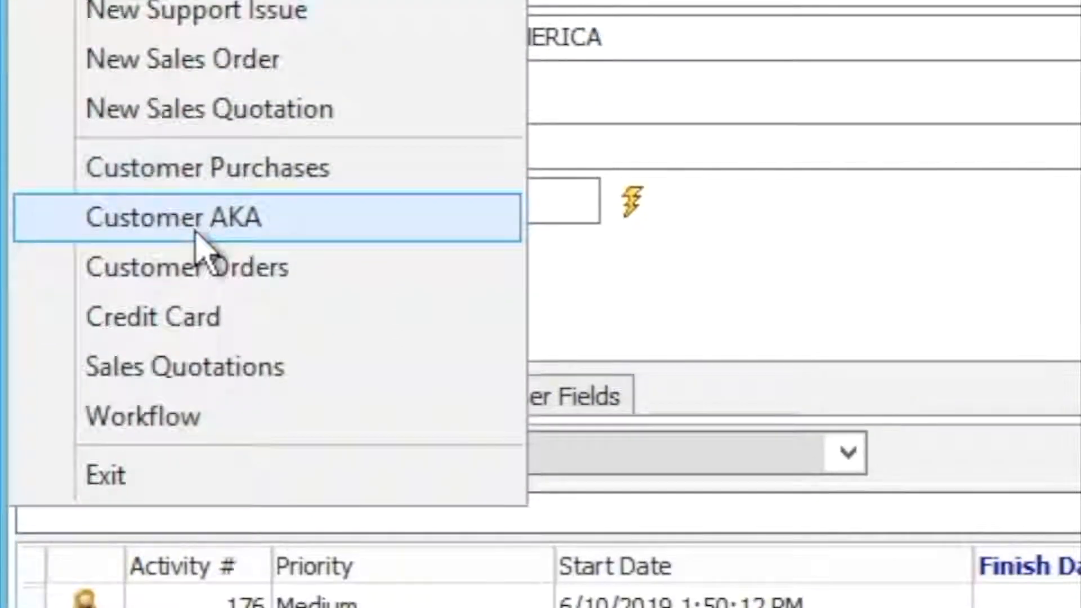
pyautogui.click(198, 239)
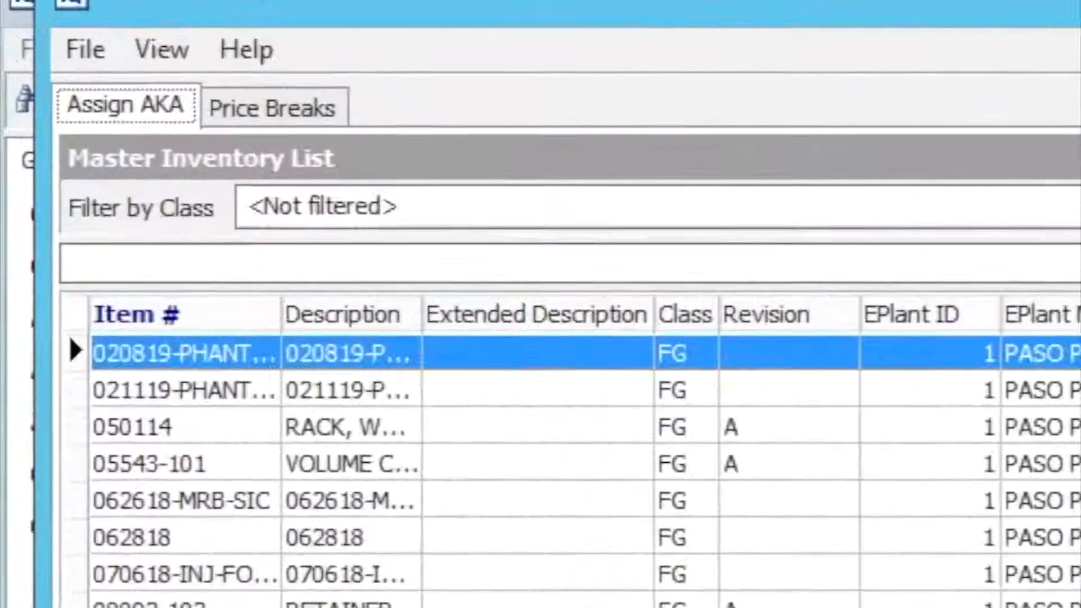
pyautogui.click(71, 43)
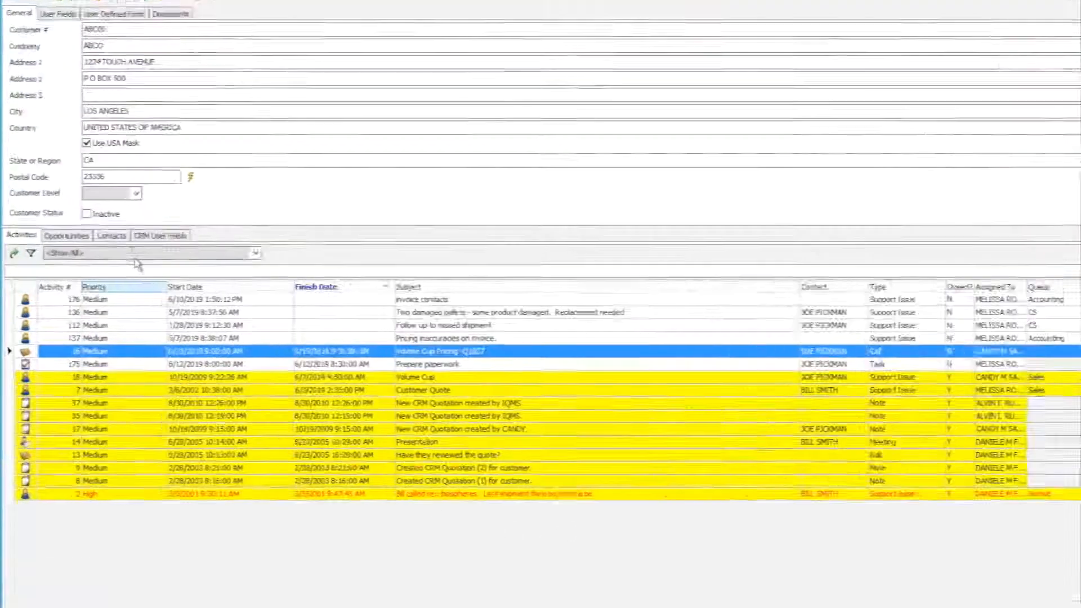
# Select the second contact listed for ABCO and start a new support issue
pyautogui.click(106, 239)
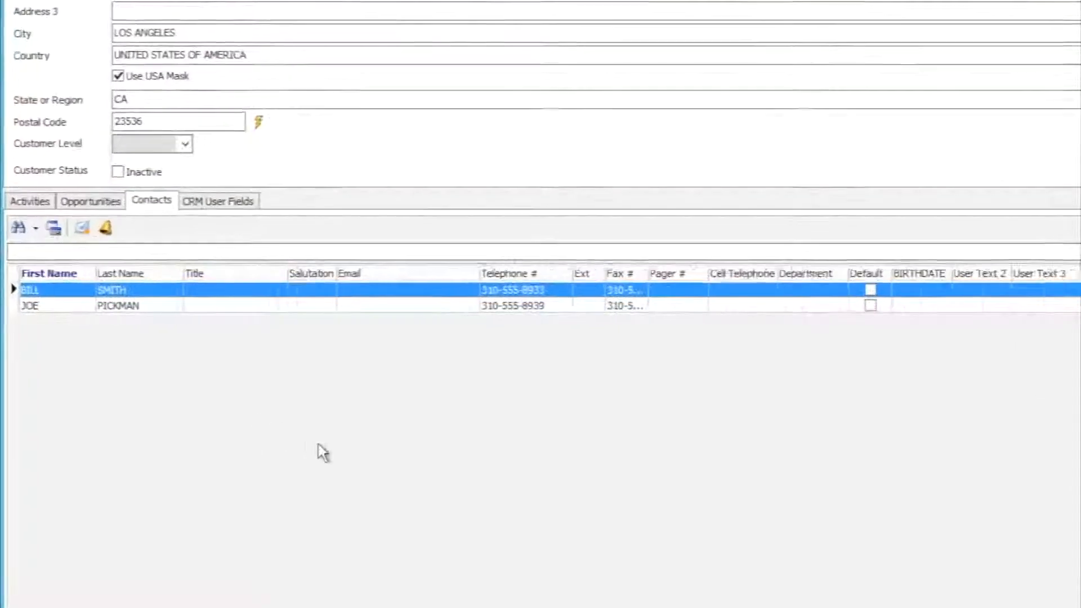
pyautogui.click(167, 304)
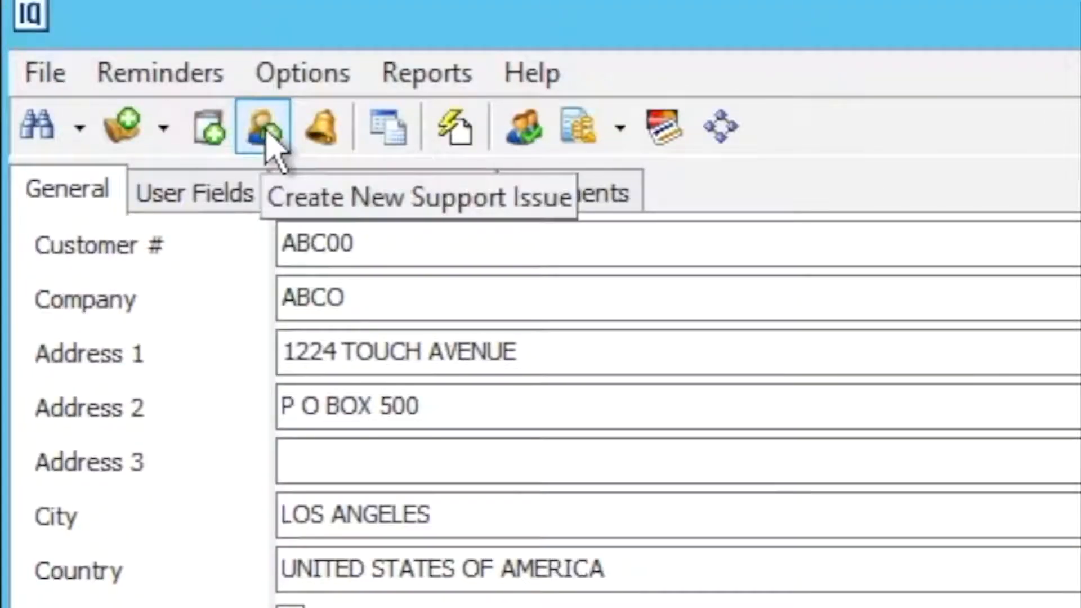
pyautogui.click(268, 130)
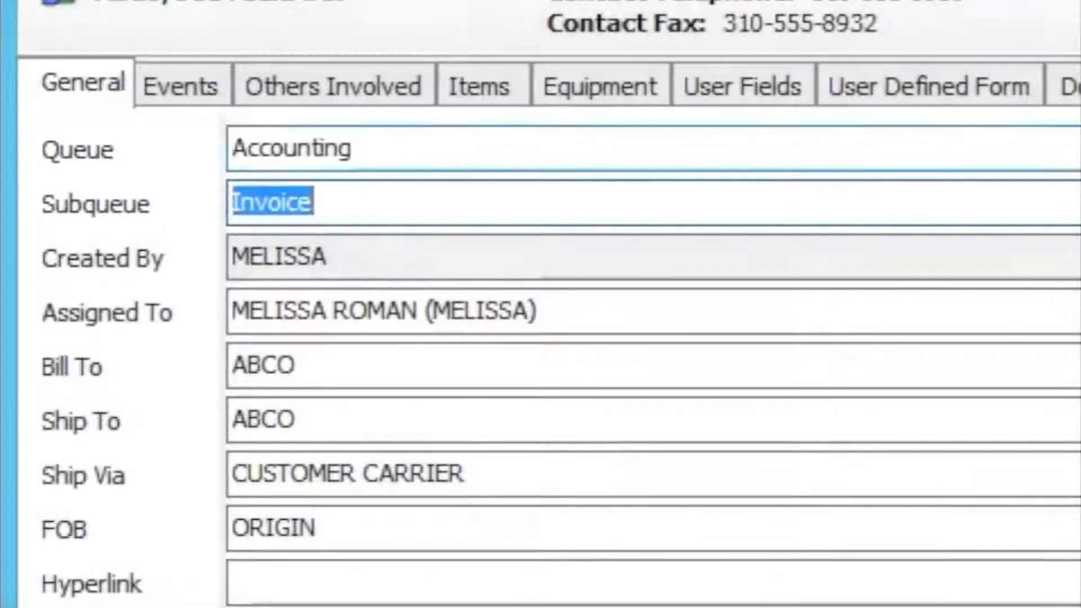
# Review the support issue's events and add packing slip item 05543-101 with a quantity to return of 1,000
pyautogui.rightClick(697, 165)
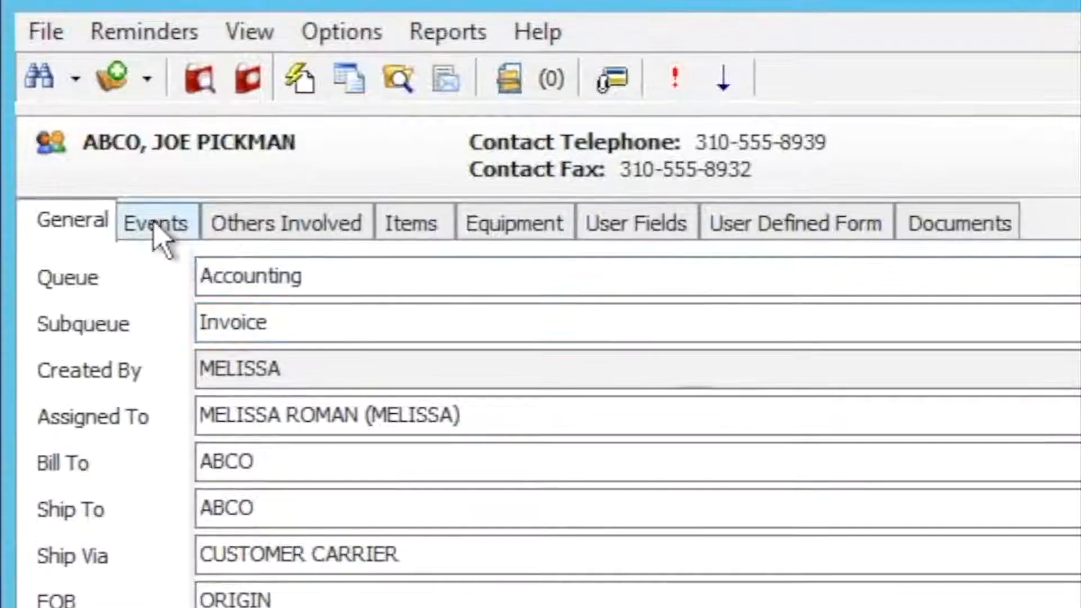
pyautogui.click(155, 235)
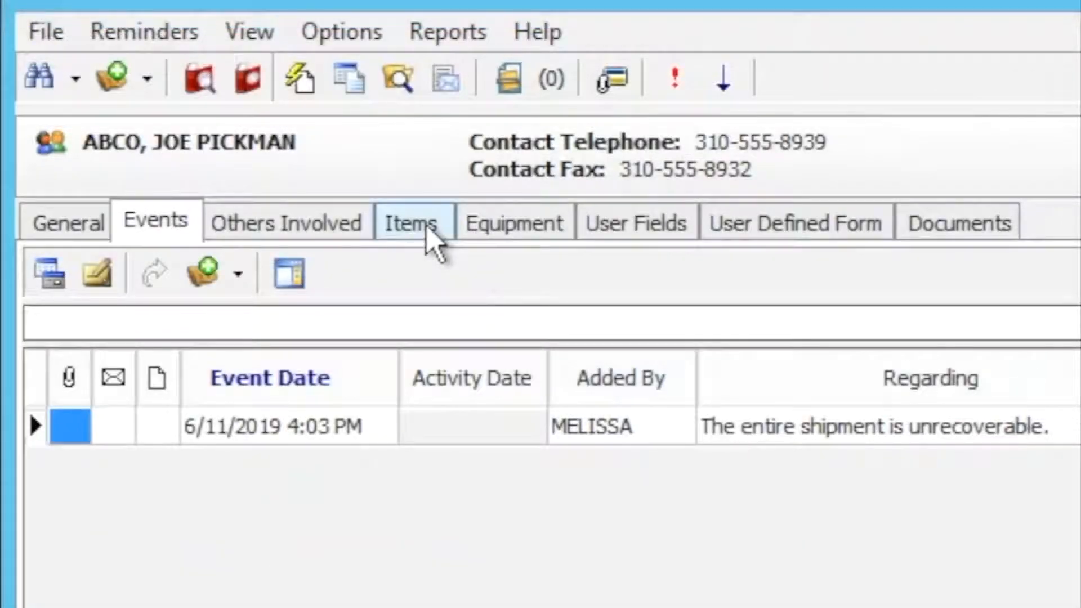
pyautogui.click(431, 237)
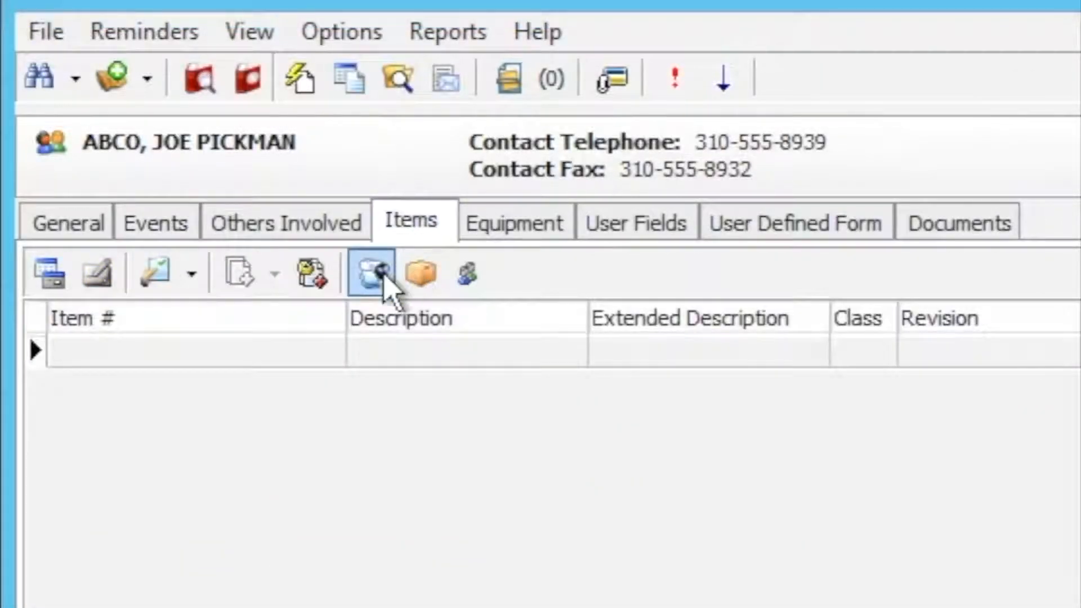
pyautogui.click(382, 277)
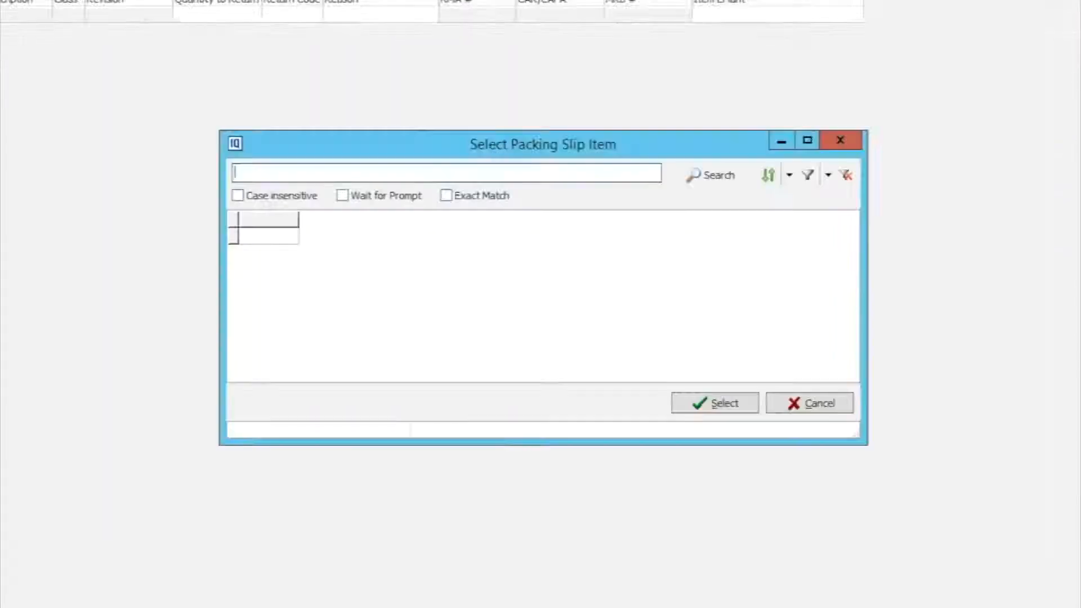
pyautogui.click(490, 288)
pyautogui.click(688, 411)
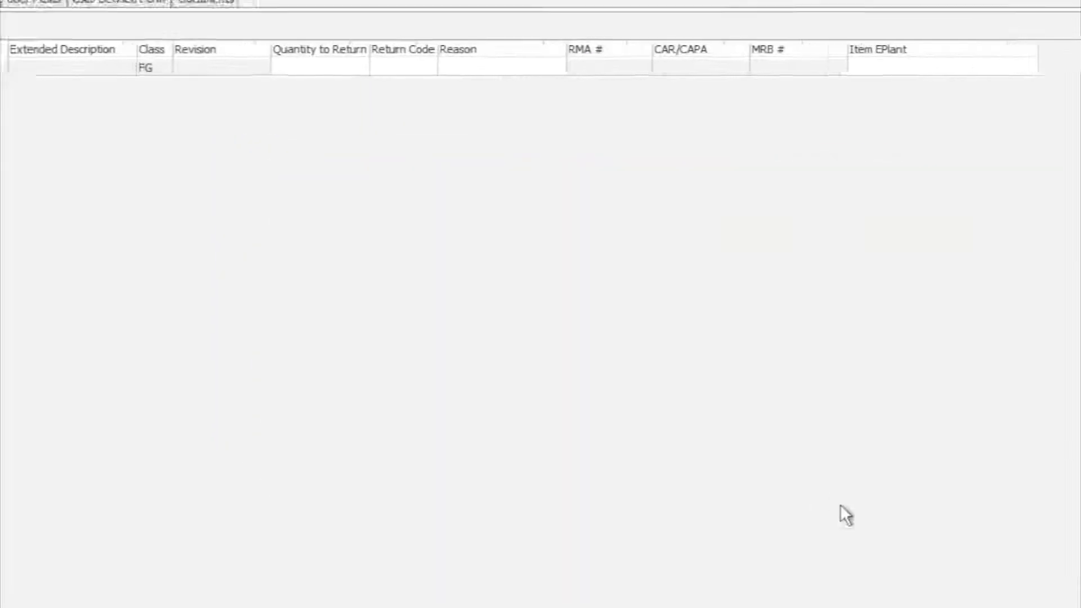
pyautogui.click(239, 14)
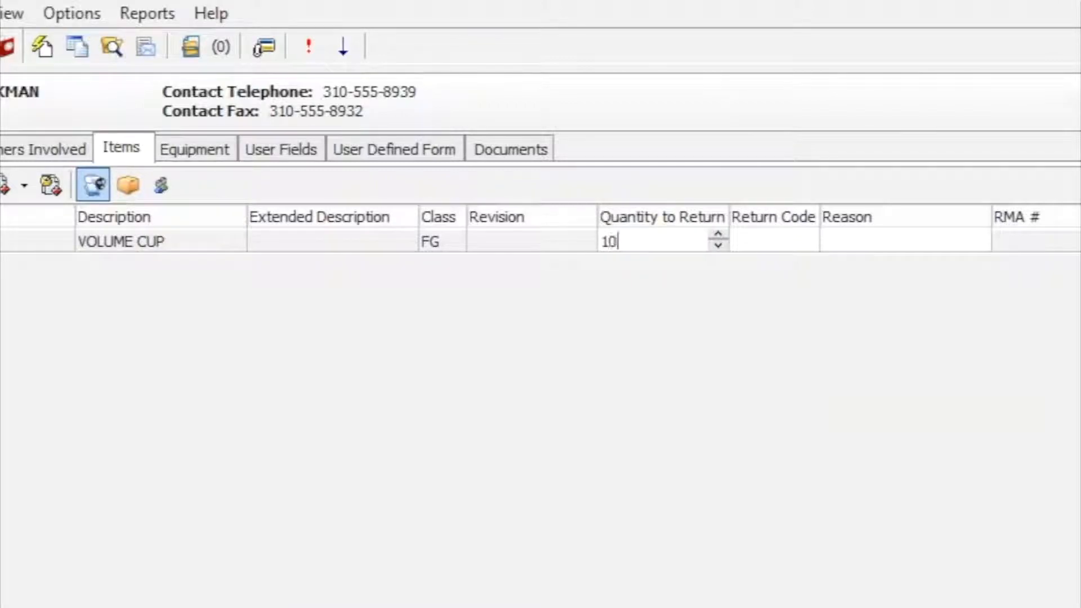
pyautogui.press('Return')
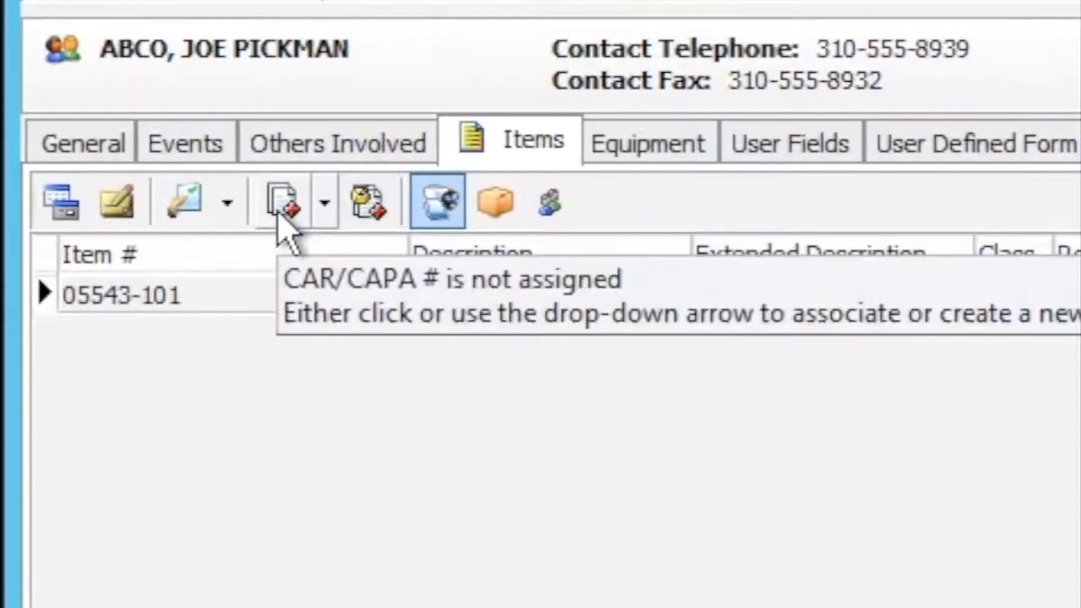
# Review the CAR and RMA creation options for the returned item and open the issue's status choices
pyautogui.click(278, 215)
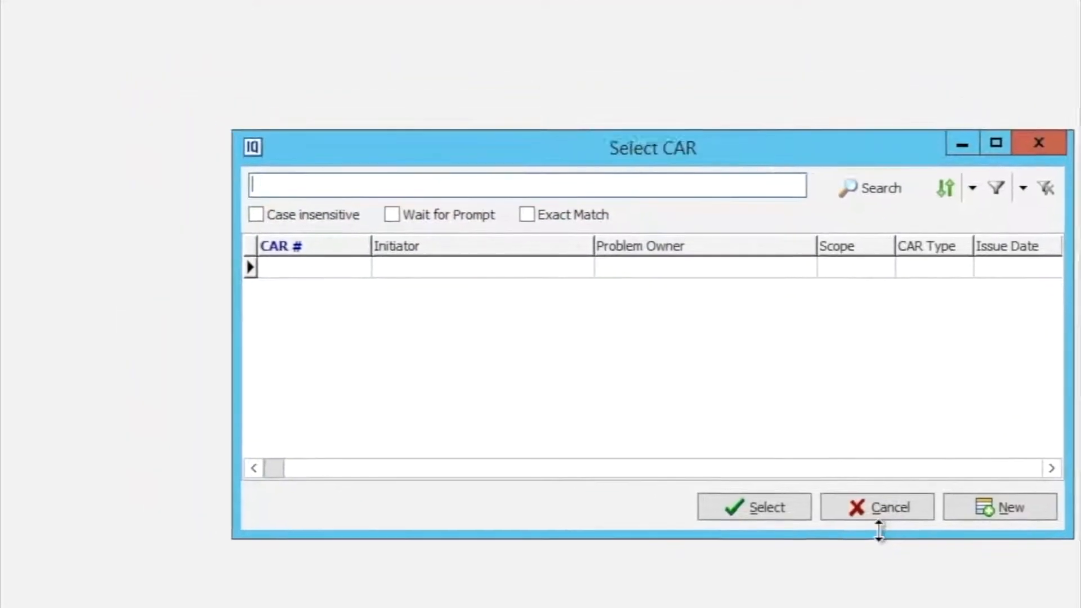
pyautogui.click(769, 459)
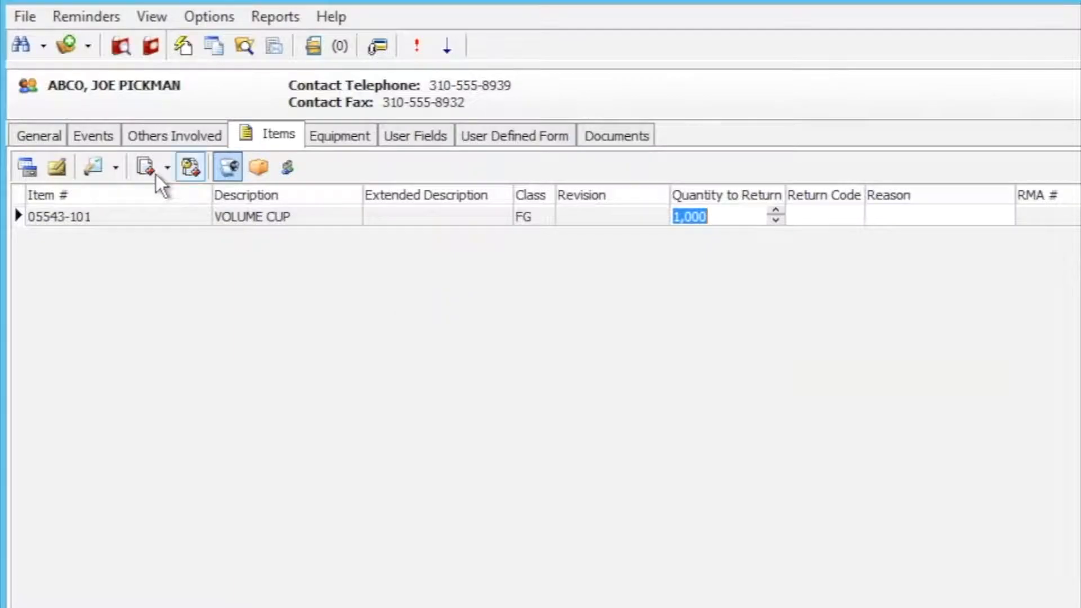
pyautogui.click(115, 167)
pyautogui.click(112, 225)
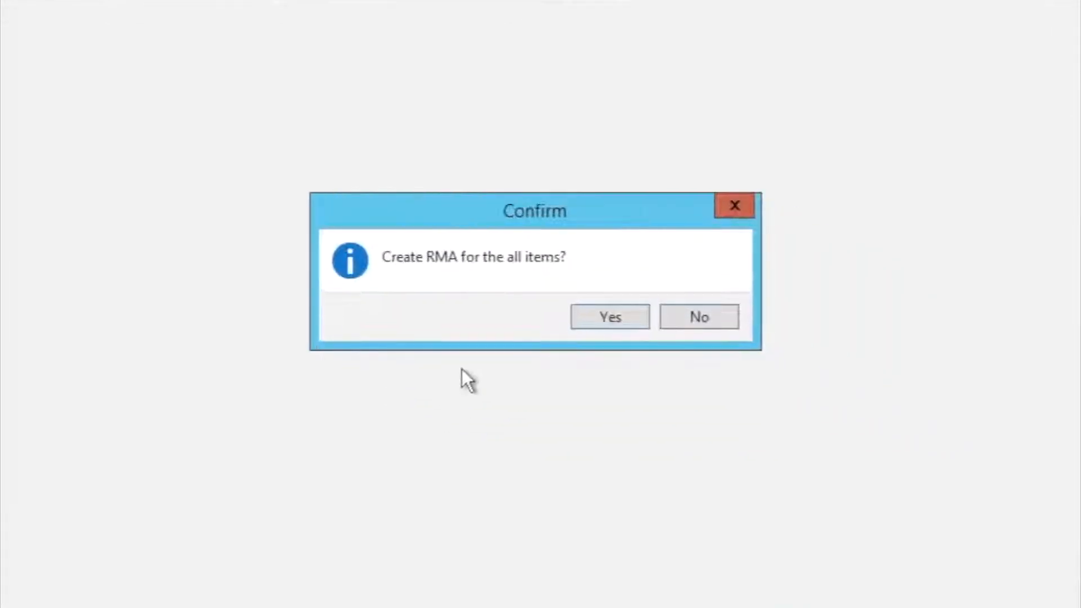
pyautogui.click(646, 334)
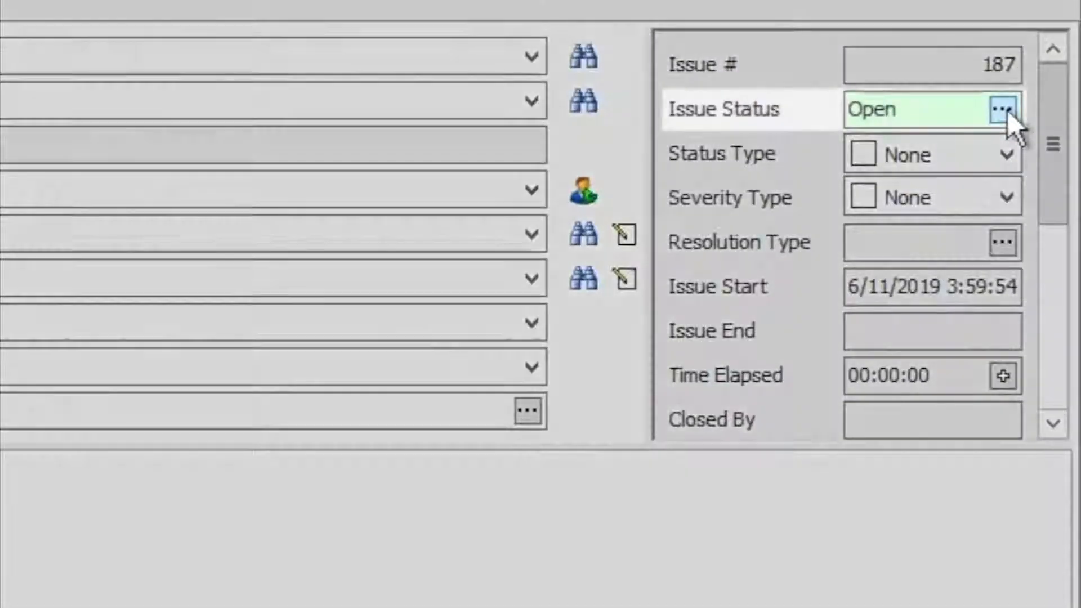
pyautogui.click(1009, 110)
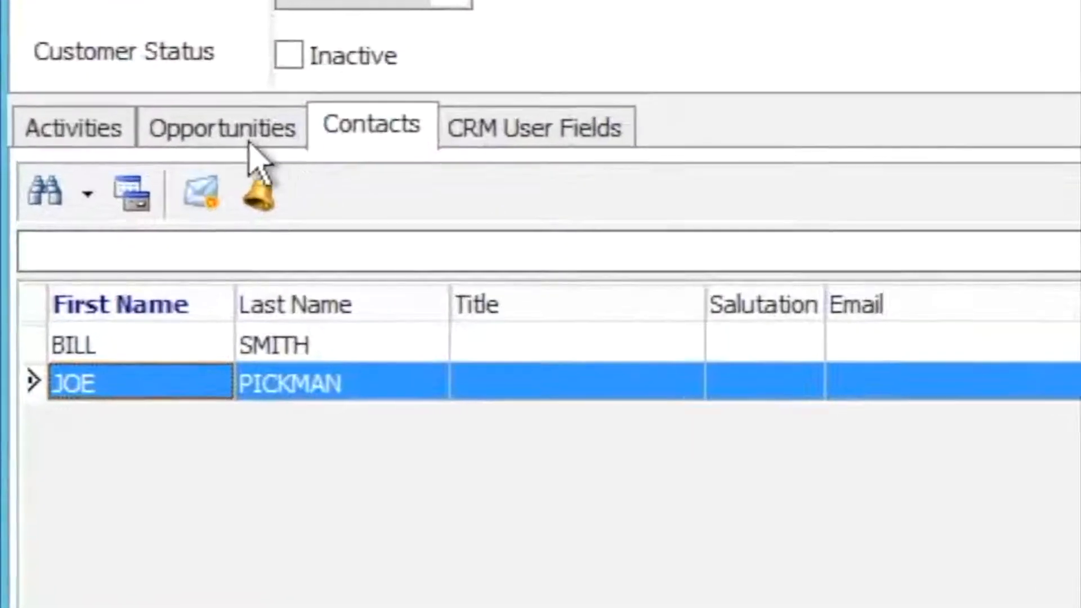
# Open ABCO's New Volume Cup Product Line opportunity and review its "Prepare paperwork" task
pyautogui.click(59, 244)
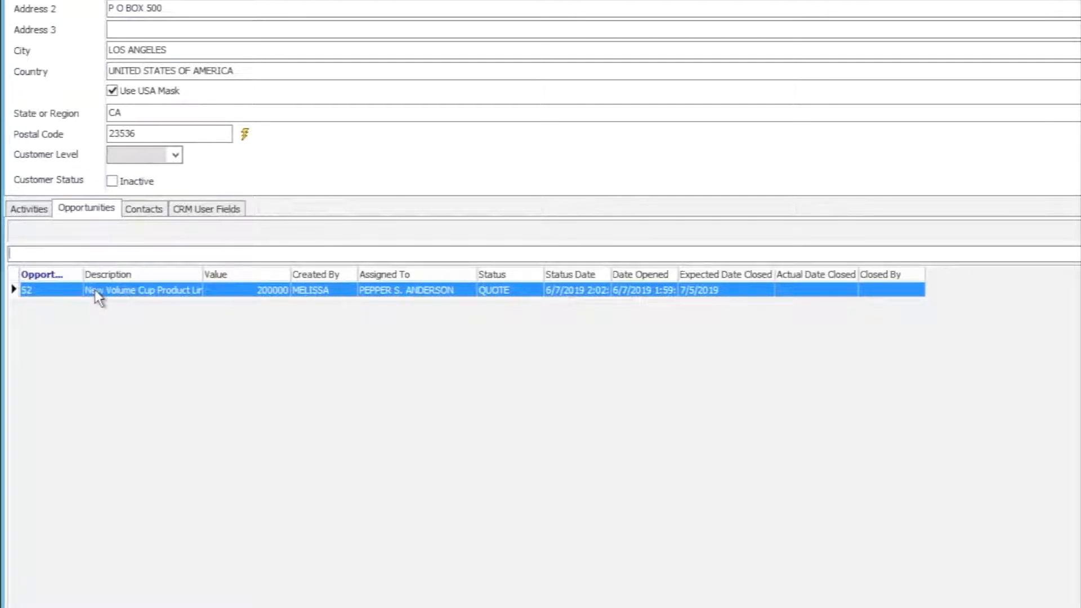
pyautogui.doubleClick(135, 299)
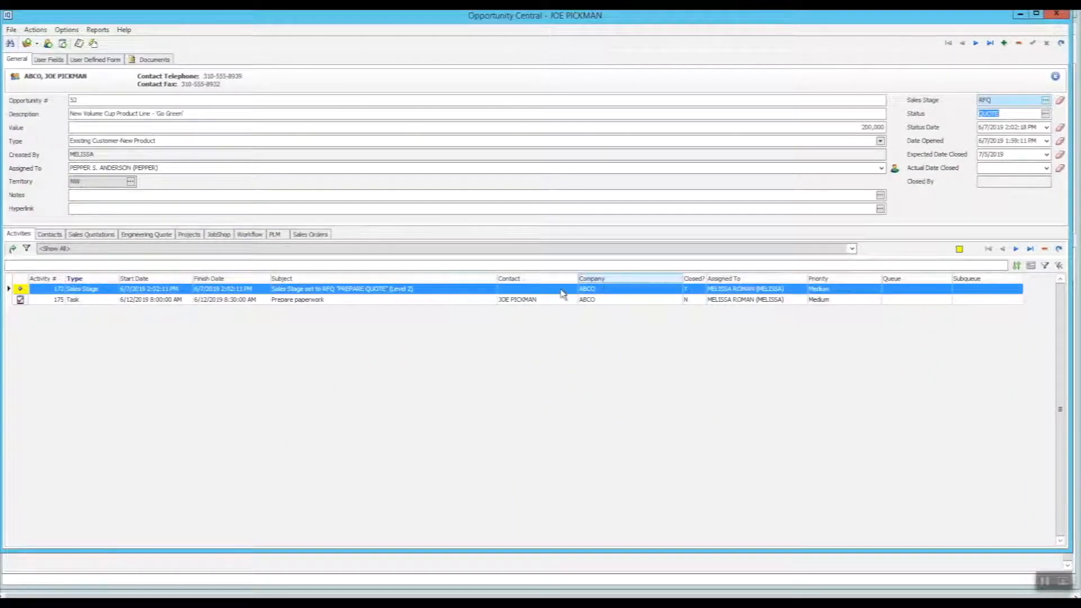
pyautogui.doubleClick(542, 299)
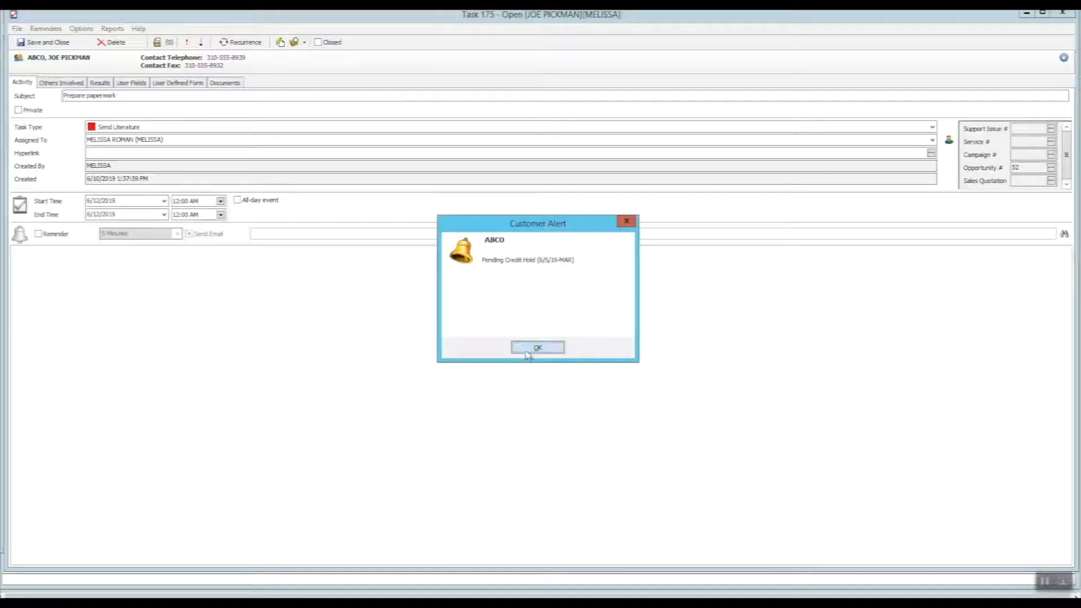
pyautogui.click(527, 352)
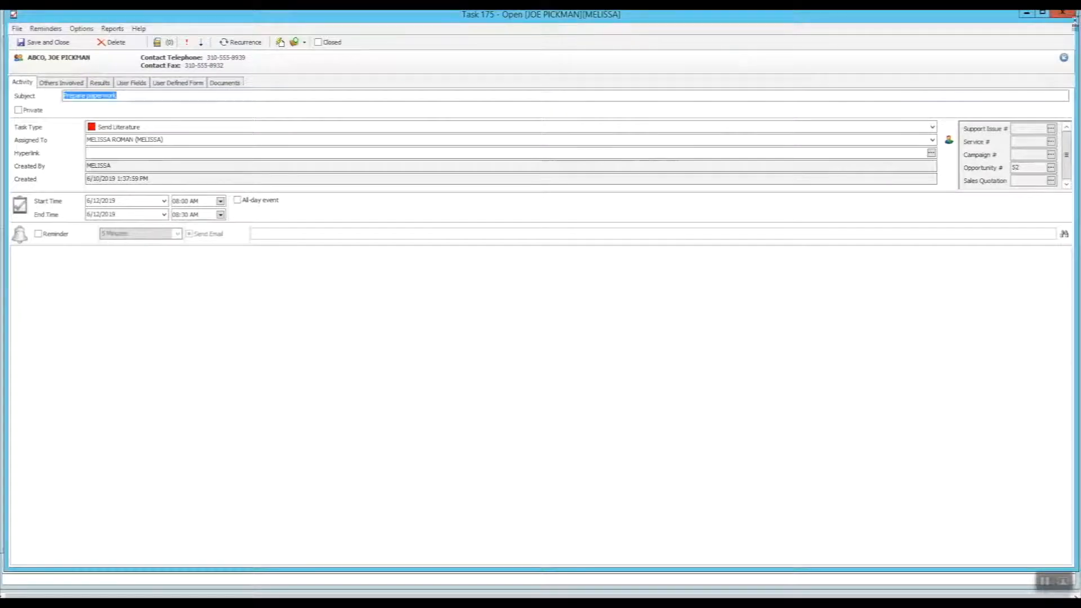
pyautogui.click(1063, 12)
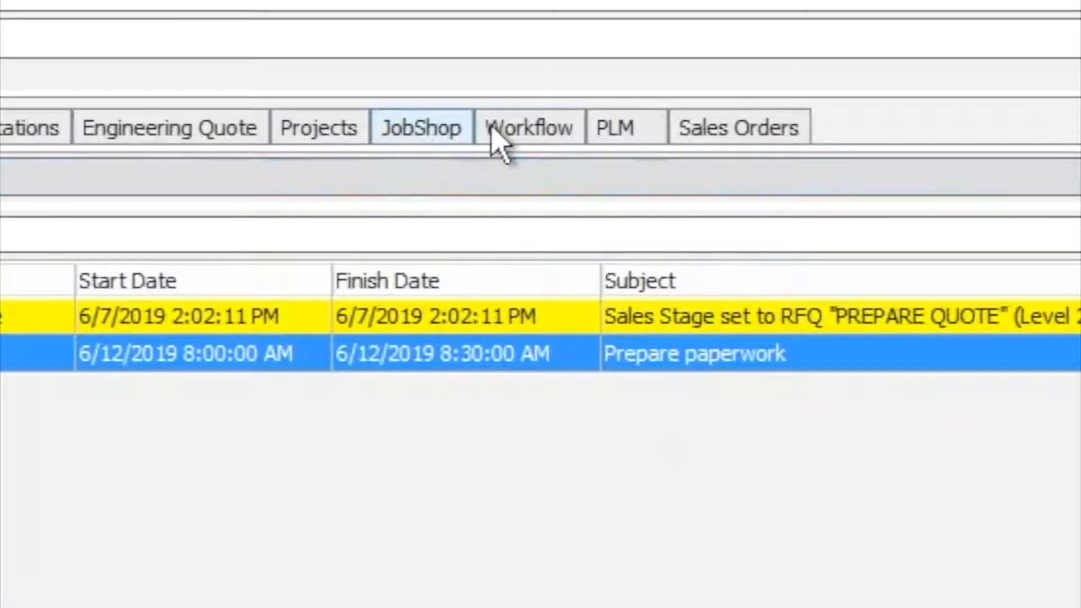
# Review the projects, engineering quotes and sales quotations linked to the opportunity
pyautogui.click(495, 132)
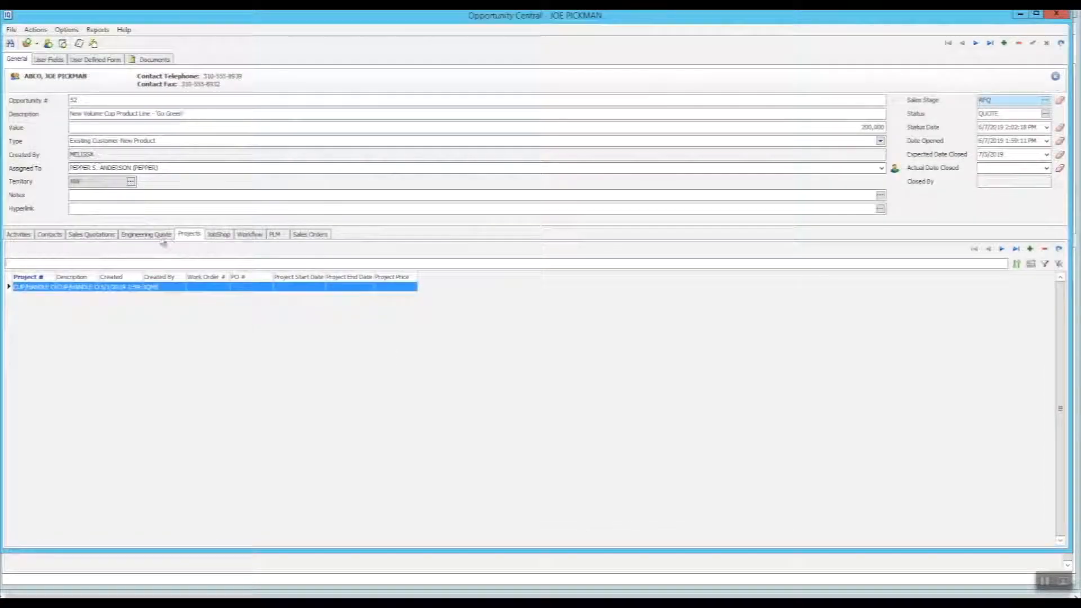
pyautogui.click(160, 236)
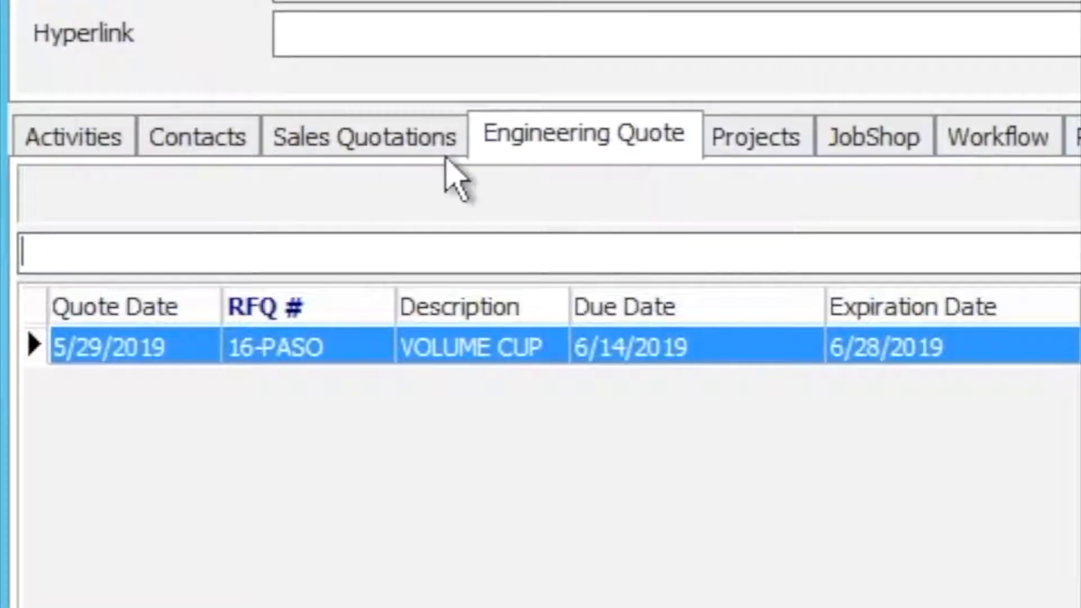
pyautogui.click(411, 141)
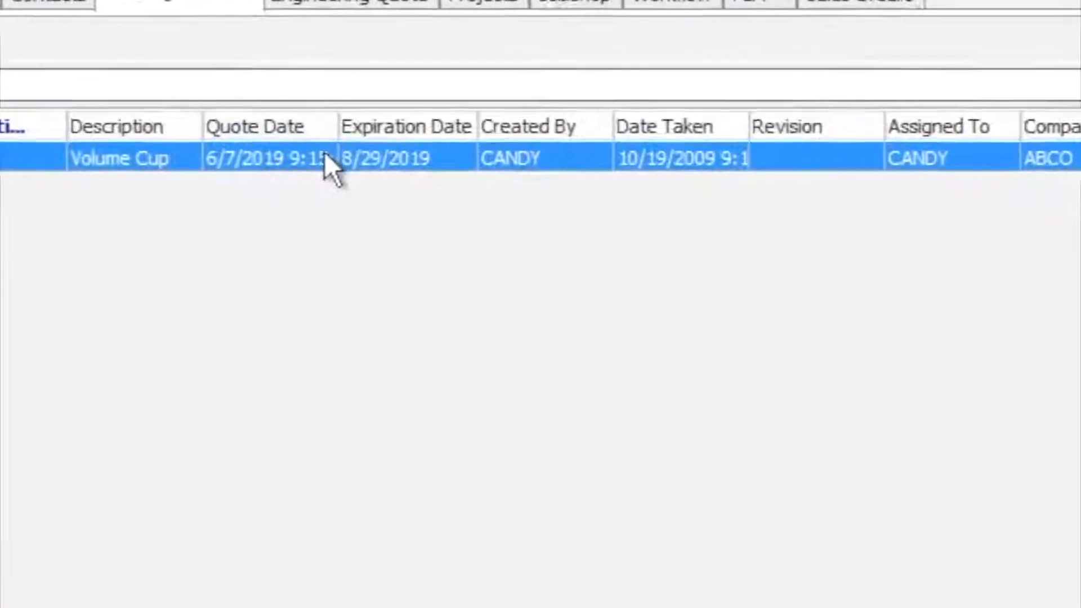
# Review the options for the Volume Cup quotation and the existing sales quotations available to attach to the opportunity
pyautogui.rightClick(324, 159)
pyautogui.click(417, 218)
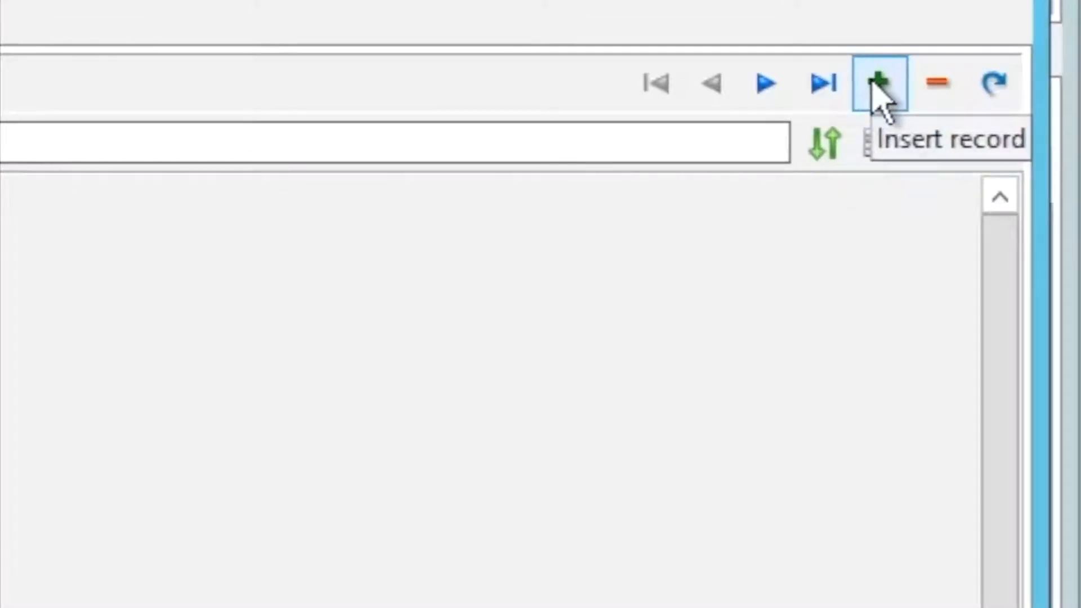
pyautogui.click(879, 86)
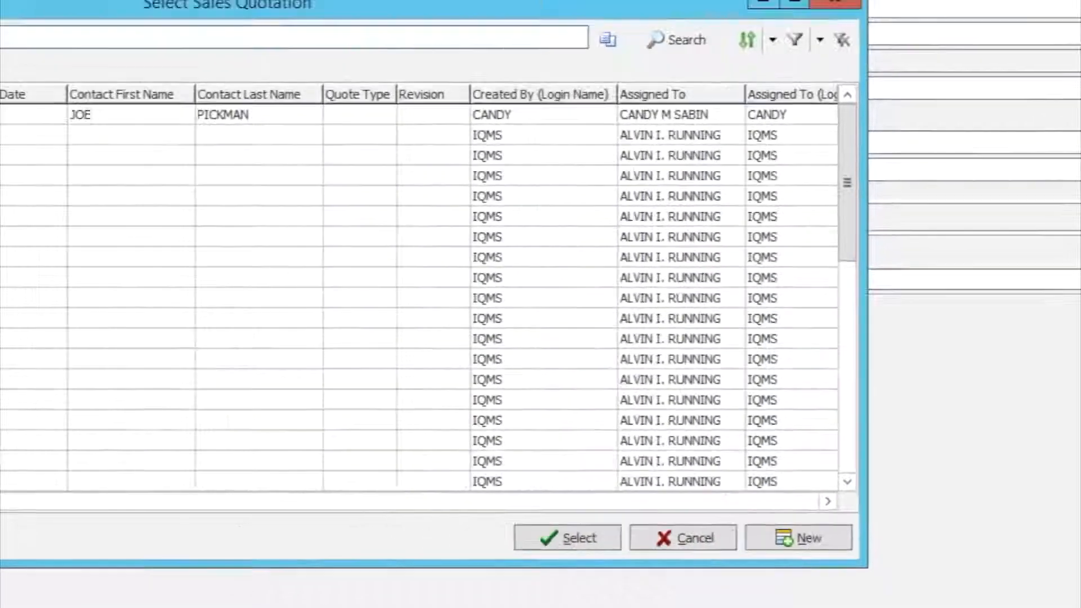
pyautogui.click(983, 517)
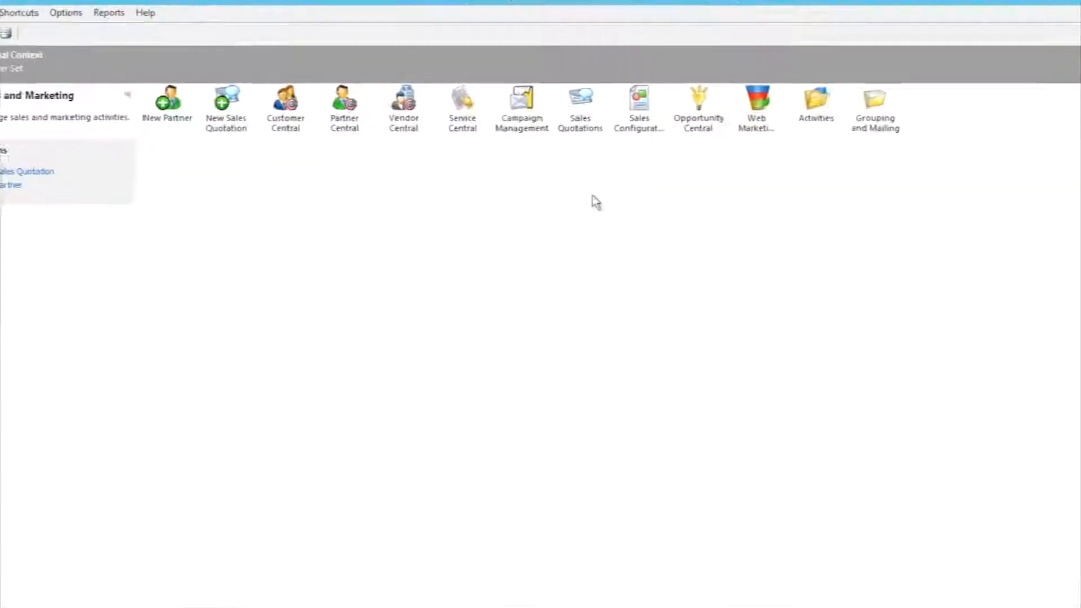
# Open Campaign Management and review the activities and sales orders of the RDM-MASSMAILER-WHITE RACKS campaign
pyautogui.doubleClick(533, 215)
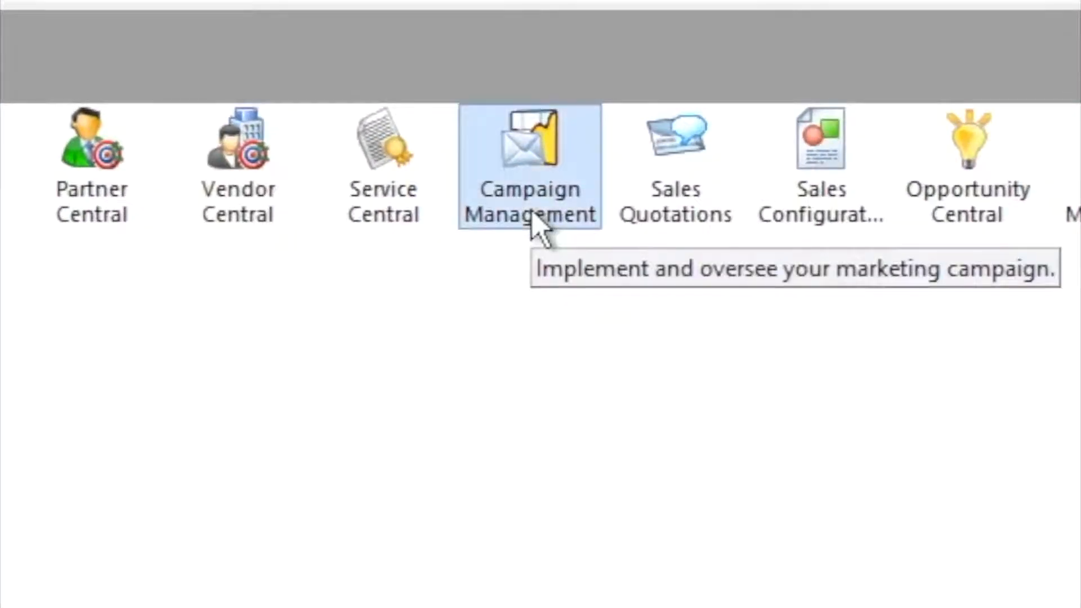
pyautogui.doubleClick(469, 259)
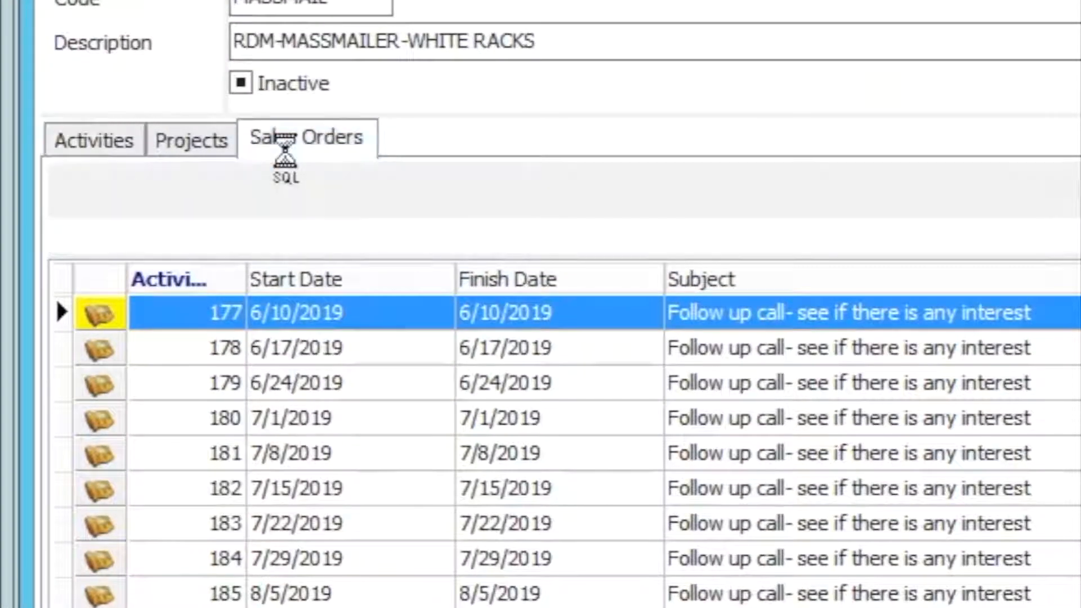
pyautogui.click(282, 148)
pyautogui.click(271, 338)
pyautogui.click(270, 0)
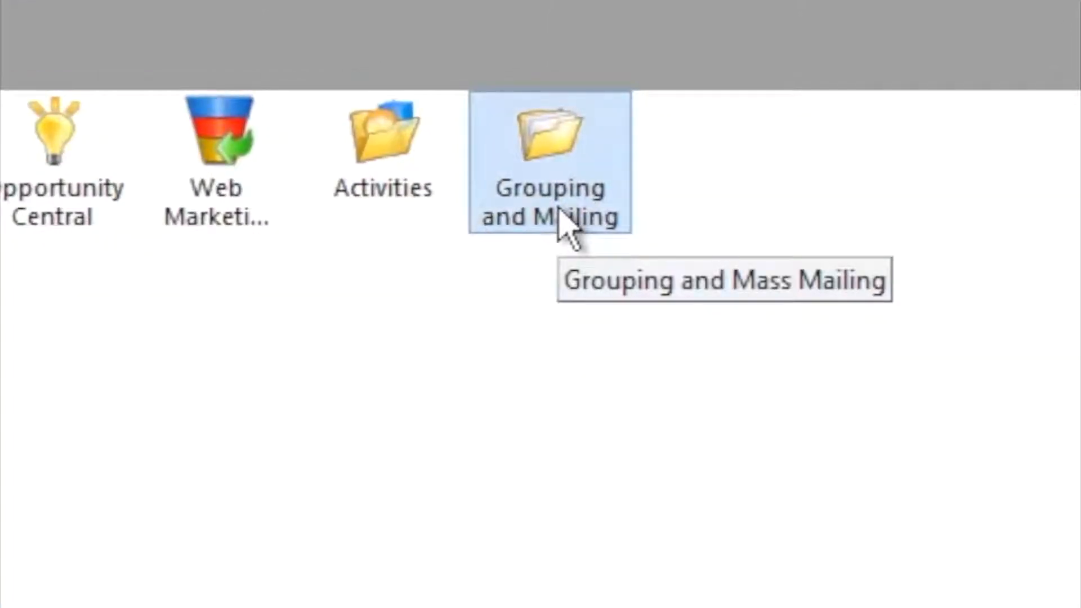
# Open the CRM groups under Grouping and Mailing and view the Prospects-NW and Sales Team groups
pyautogui.click(560, 215)
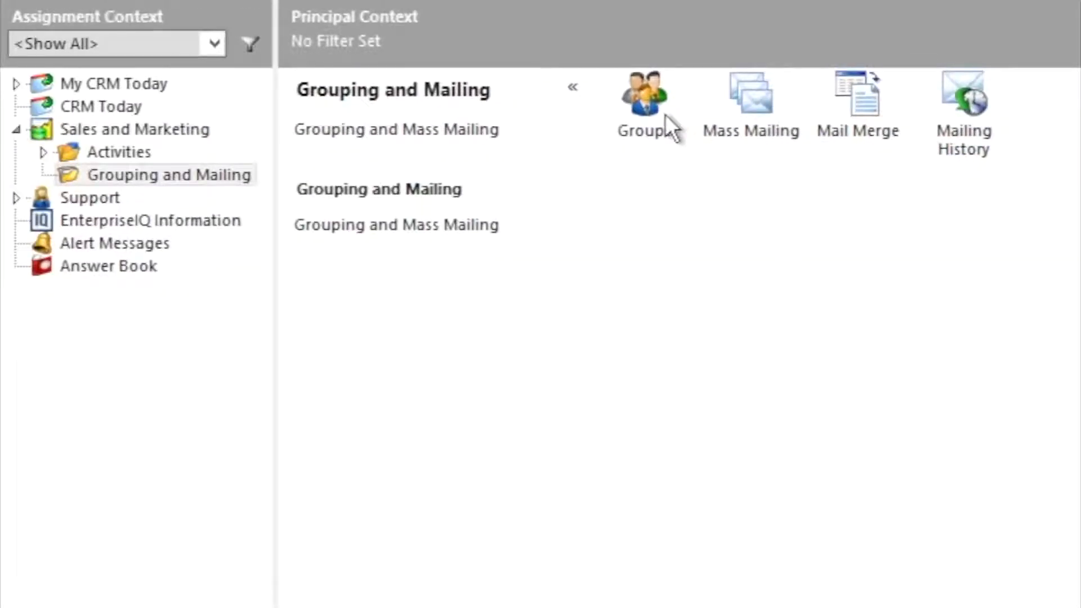
pyautogui.click(645, 98)
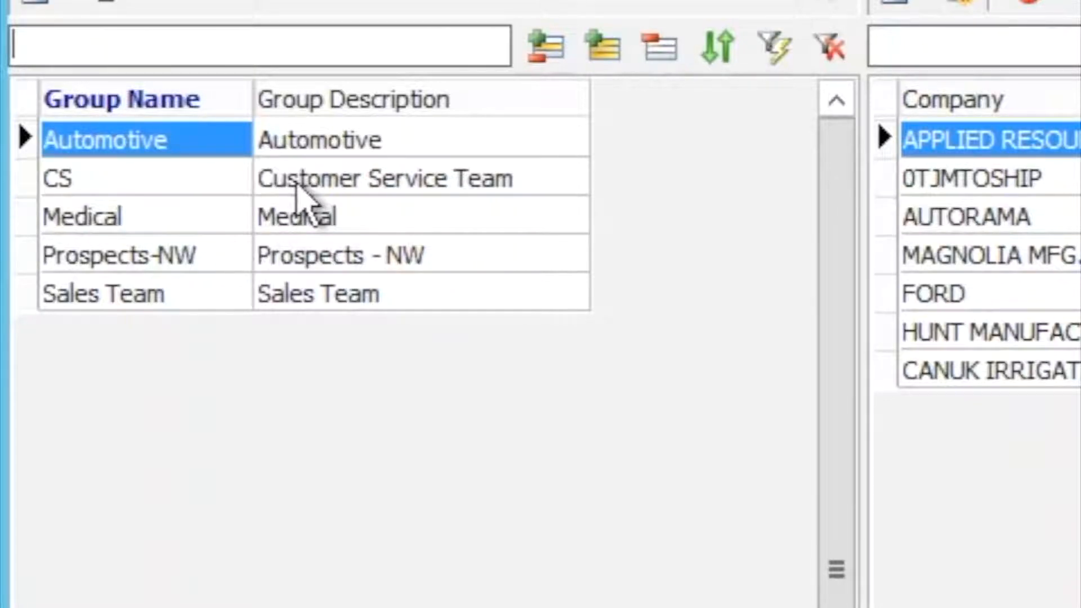
pyautogui.click(279, 258)
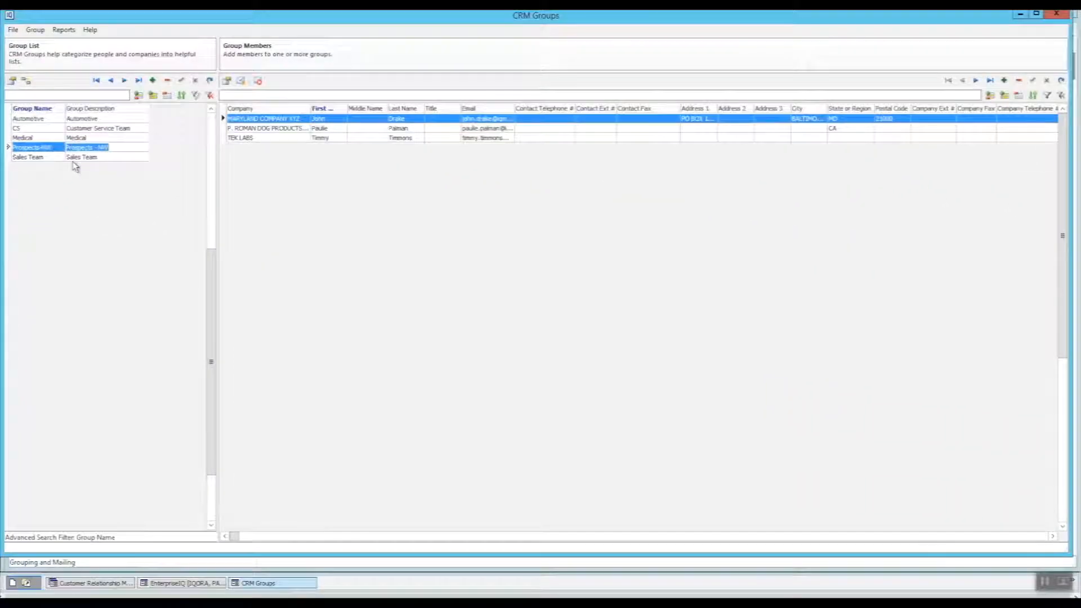
pyautogui.click(76, 158)
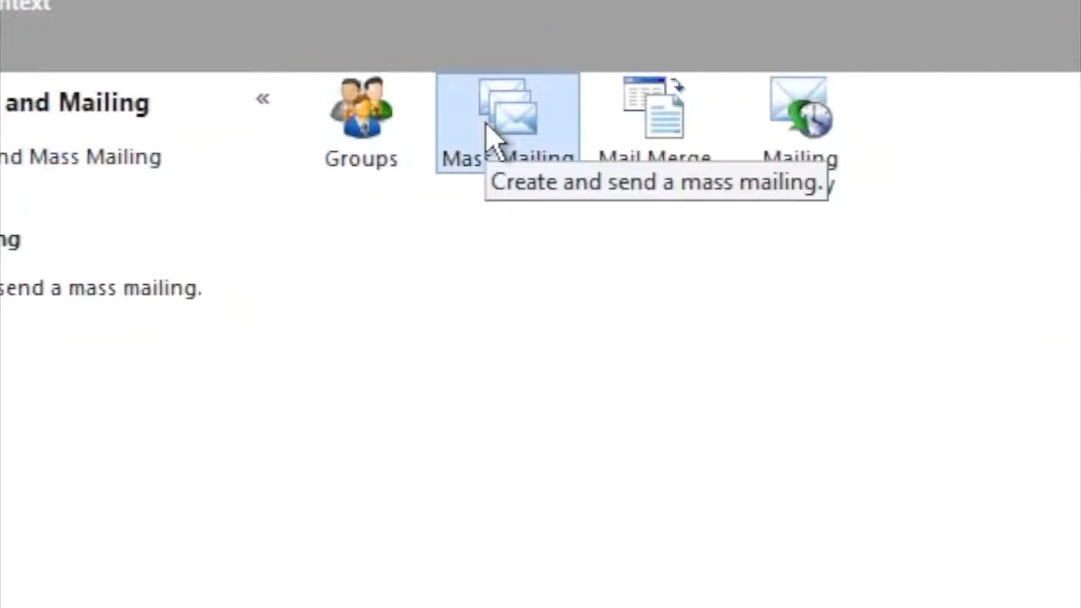
# Start a mass mailing that runs in IQAlert with an effective date of 6/11/2019 at 04:13 PM
pyautogui.click(489, 135)
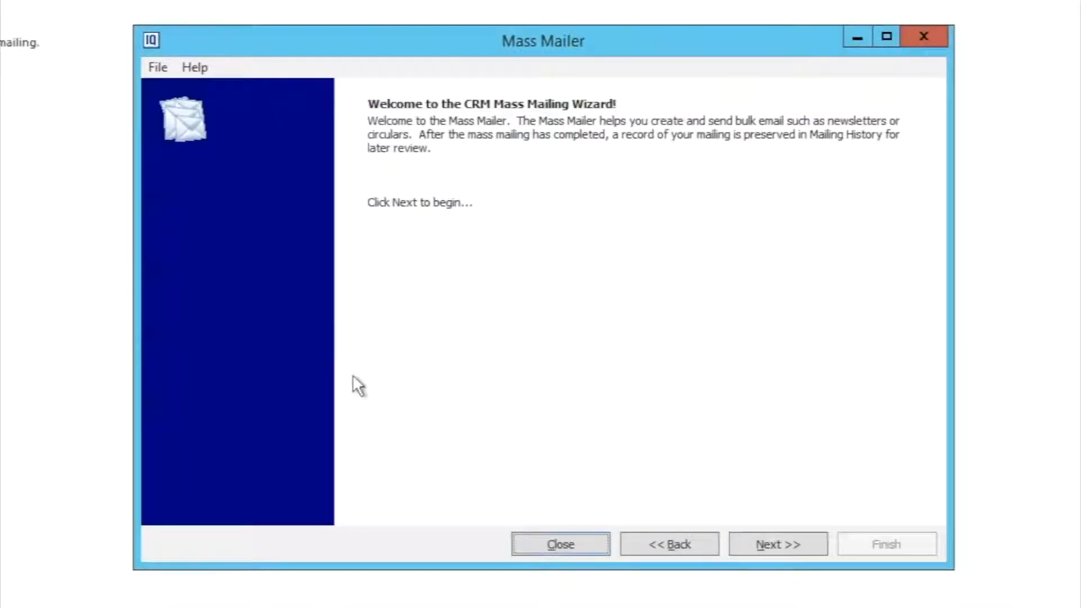
pyautogui.click(796, 540)
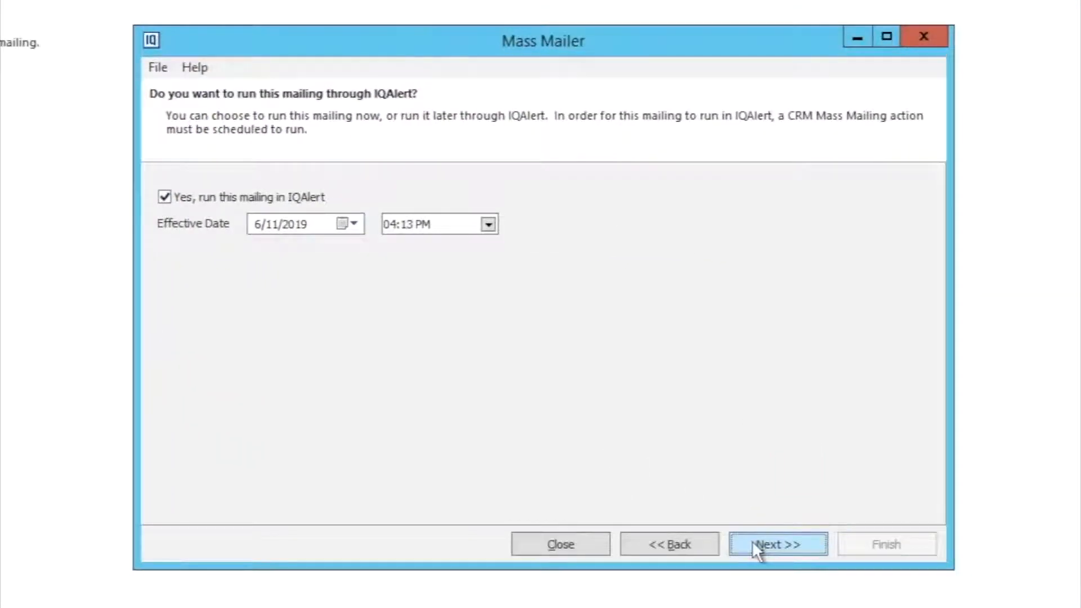
pyautogui.click(755, 543)
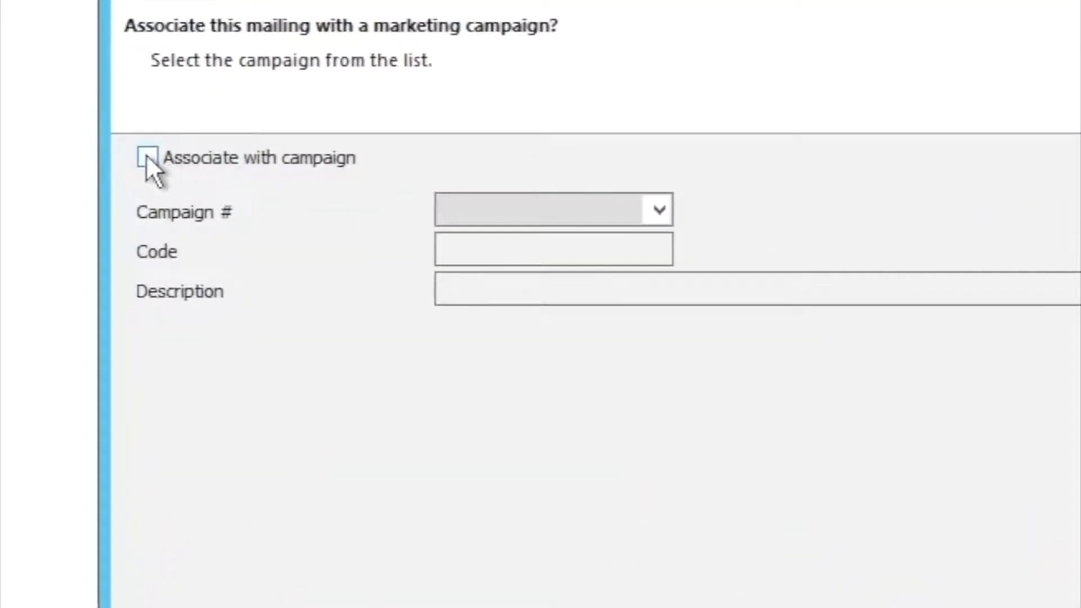
# Associate the mailing with marketing campaign 43, RDM-MASSMAILER-WHITE RACKS
pyautogui.click(147, 156)
pyautogui.click(654, 216)
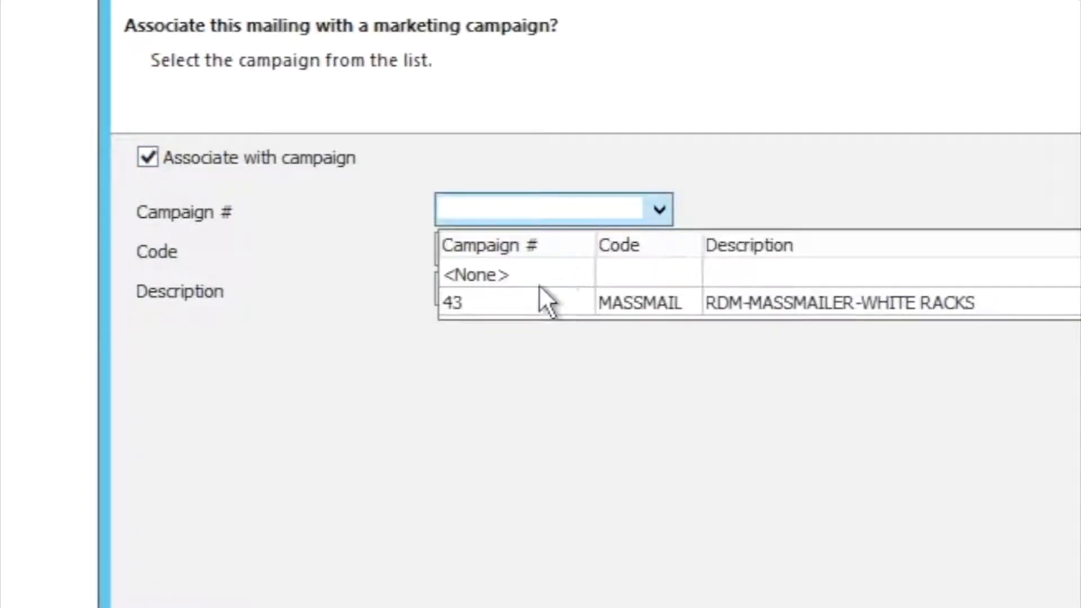
pyautogui.click(541, 310)
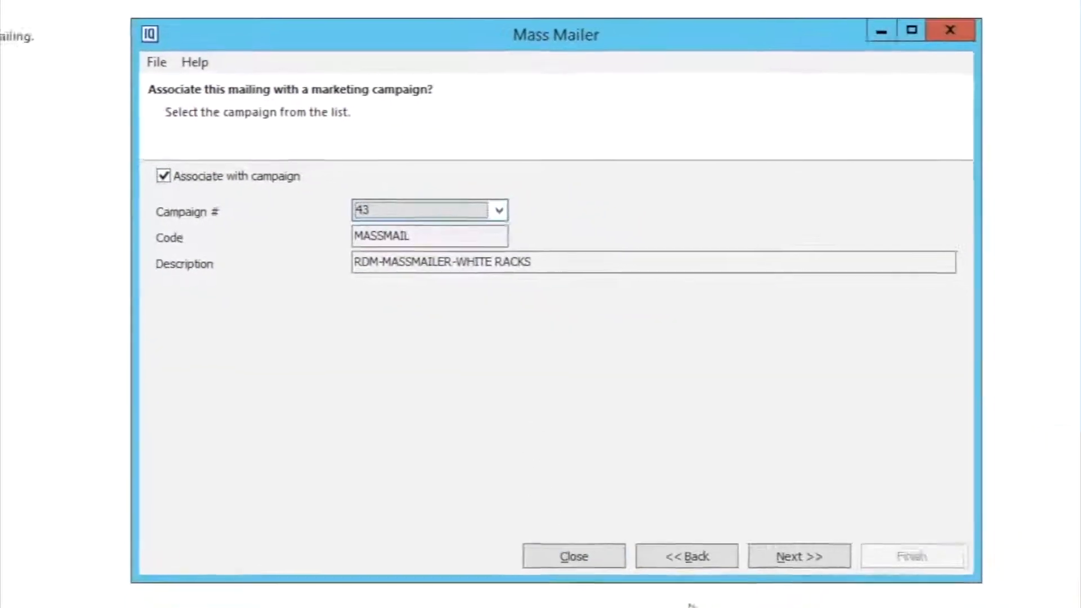
# Add the mailing history note "Generating mail for new product type" and leave closing CRM notes on creation at System Default
pyautogui.click(776, 545)
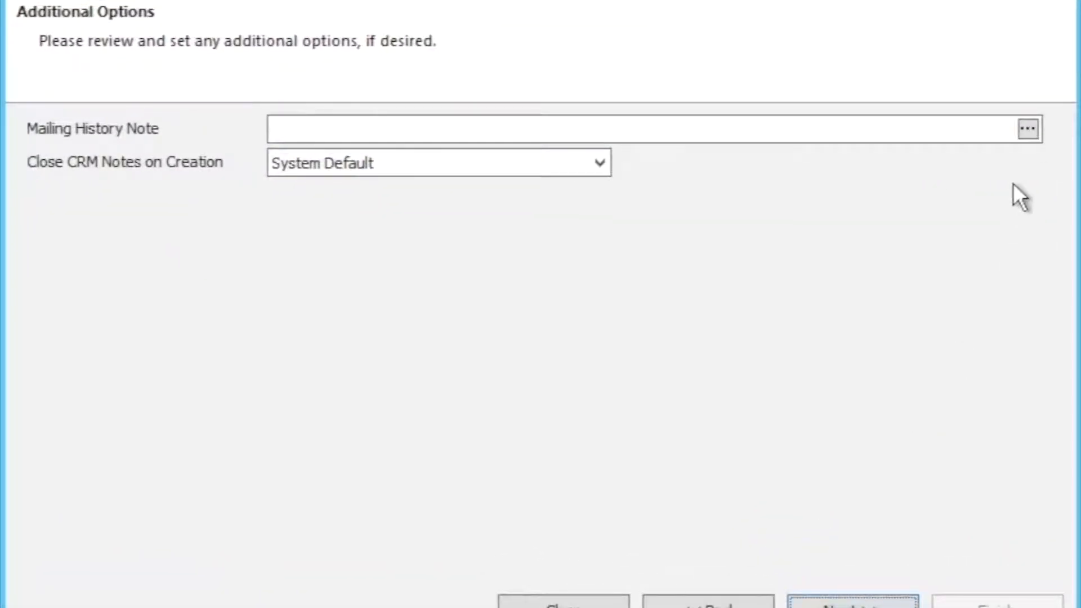
pyautogui.click(1028, 130)
pyautogui.write('Generating mail for new product type')
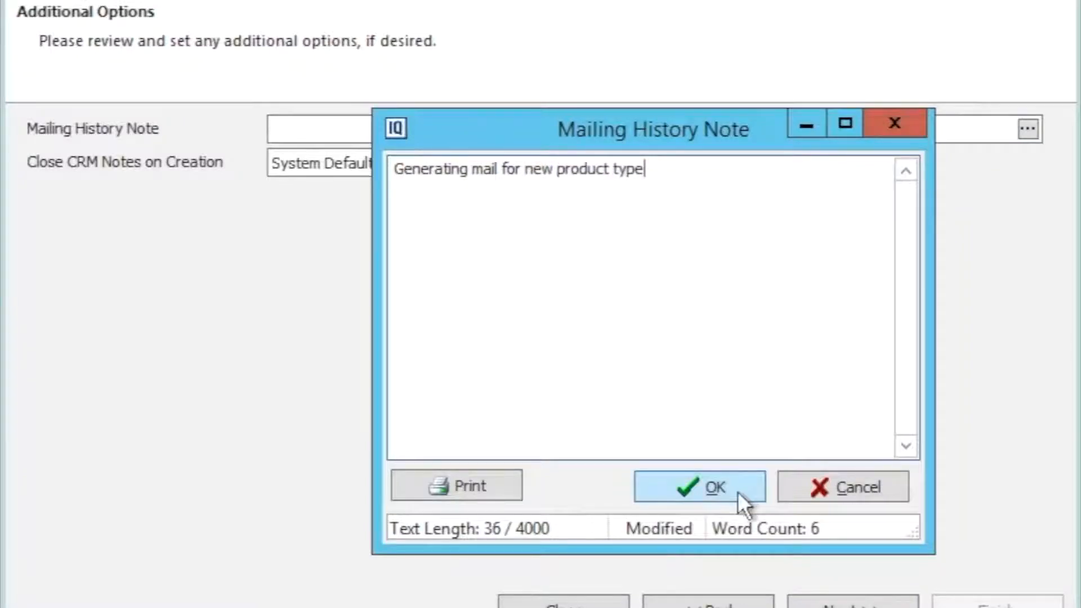
pyautogui.click(738, 492)
pyautogui.click(811, 604)
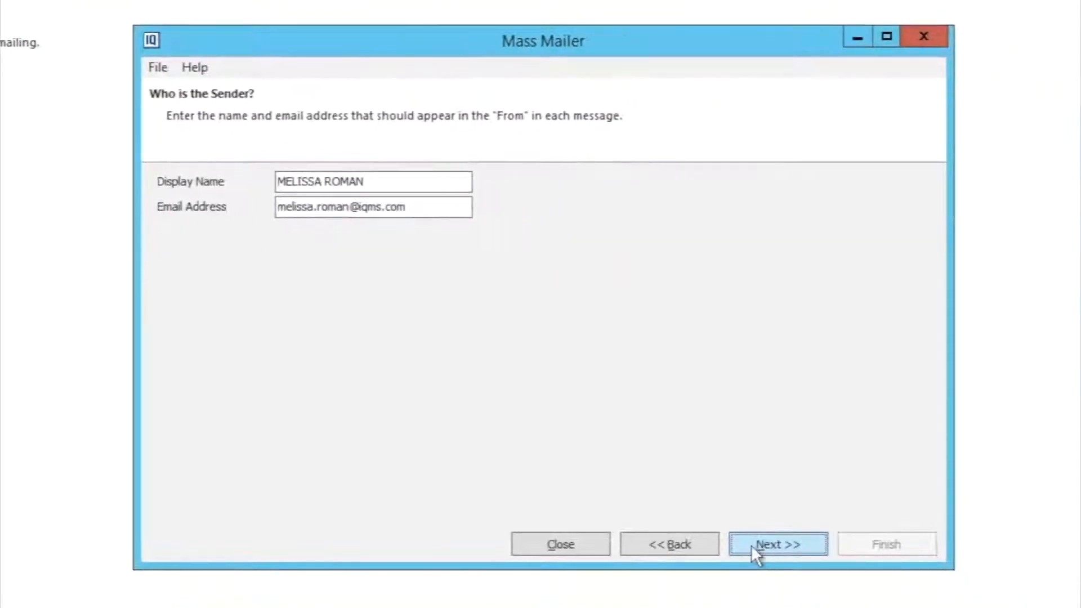
# Keep the preset sender without attachments and add the Prospects-NW and Medical CRM groups as recipients
pyautogui.click(751, 546)
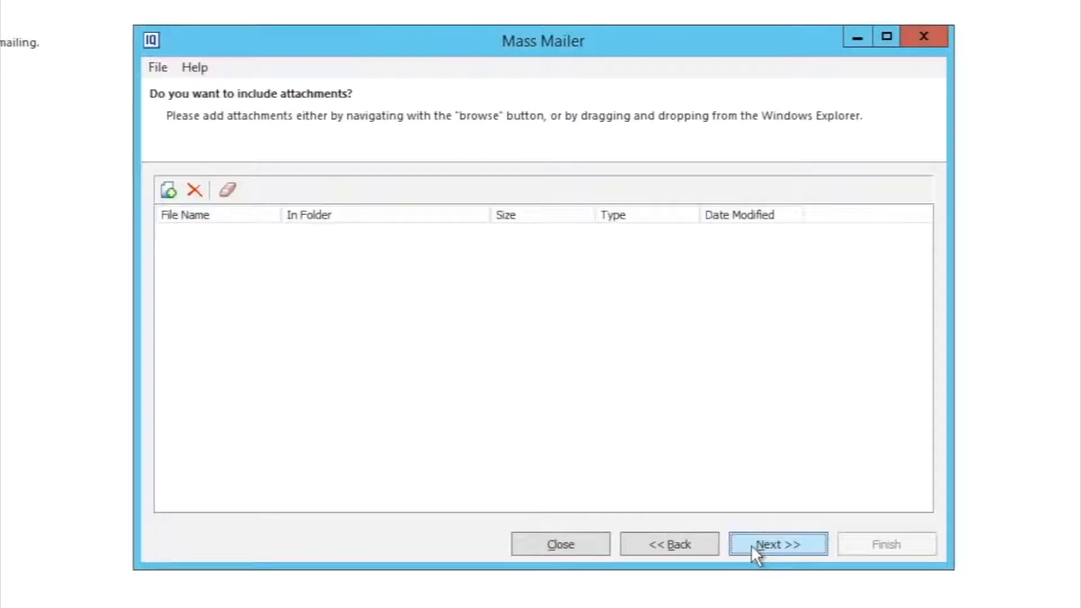
pyautogui.click(752, 545)
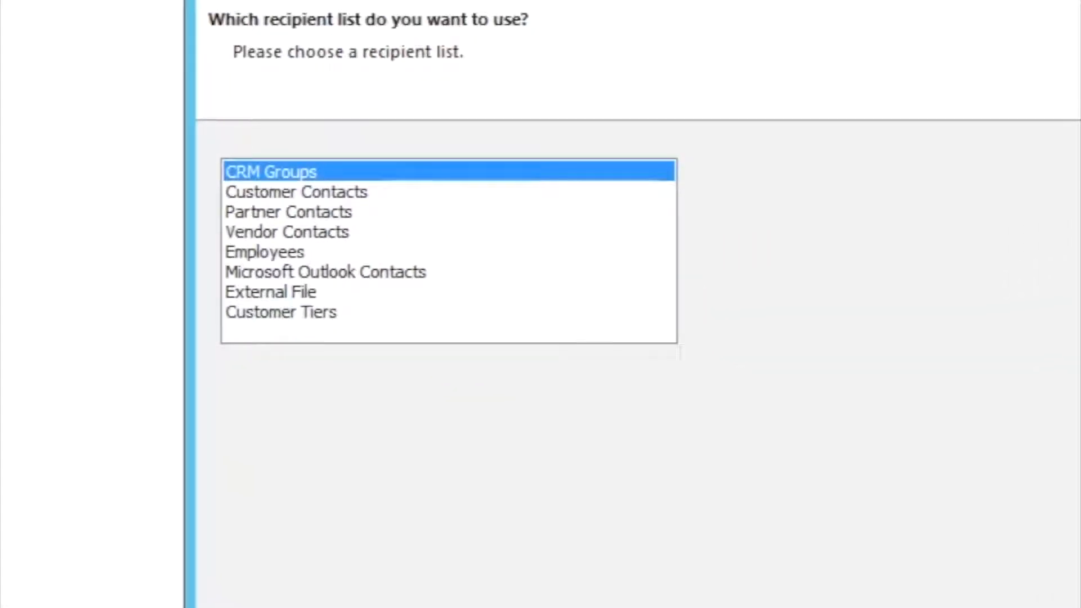
pyautogui.click(775, 548)
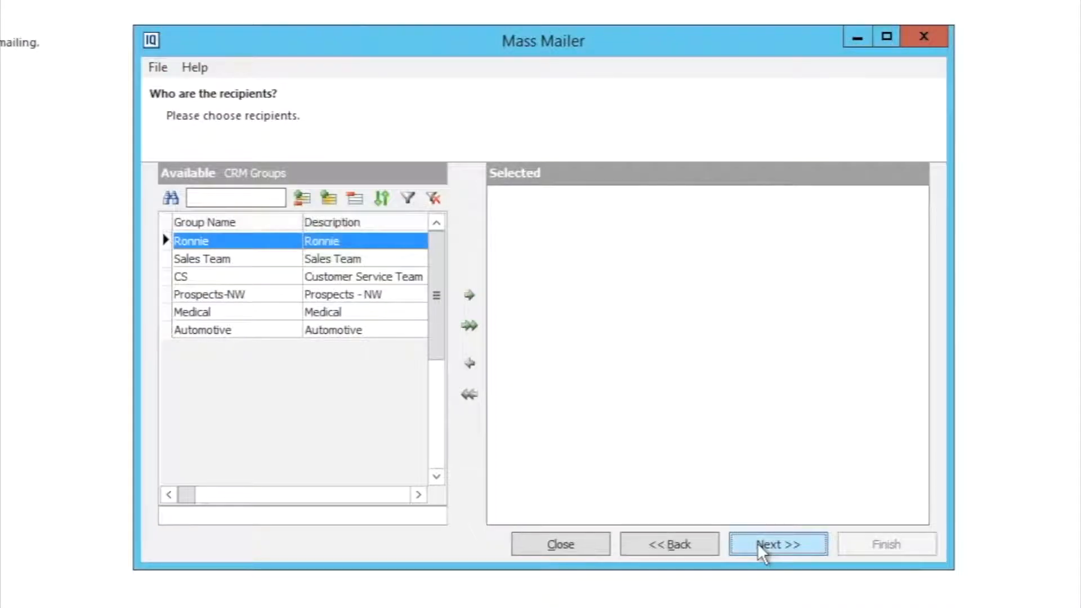
pyautogui.click(335, 294)
pyautogui.keyDown('ctrl'); pyautogui.click(316, 310); pyautogui.keyUp('ctrl')
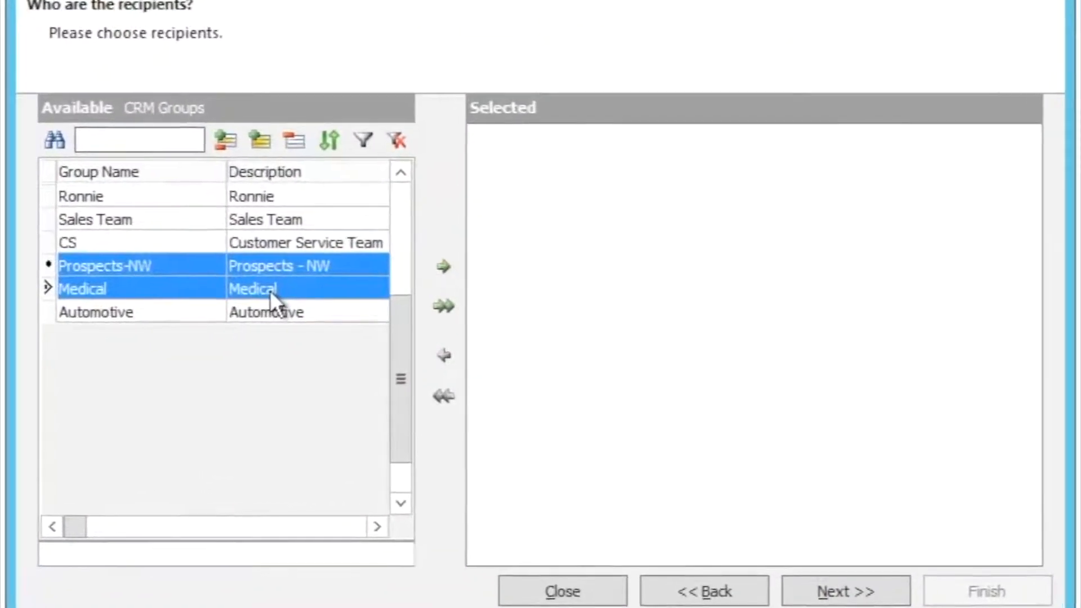
pyautogui.click(459, 288)
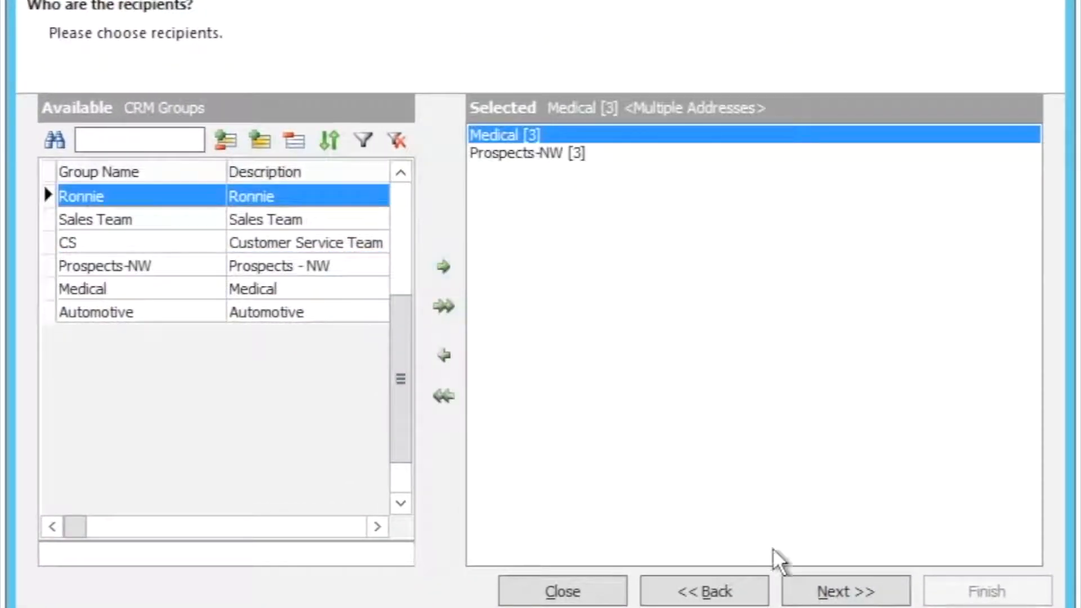
pyautogui.click(854, 591)
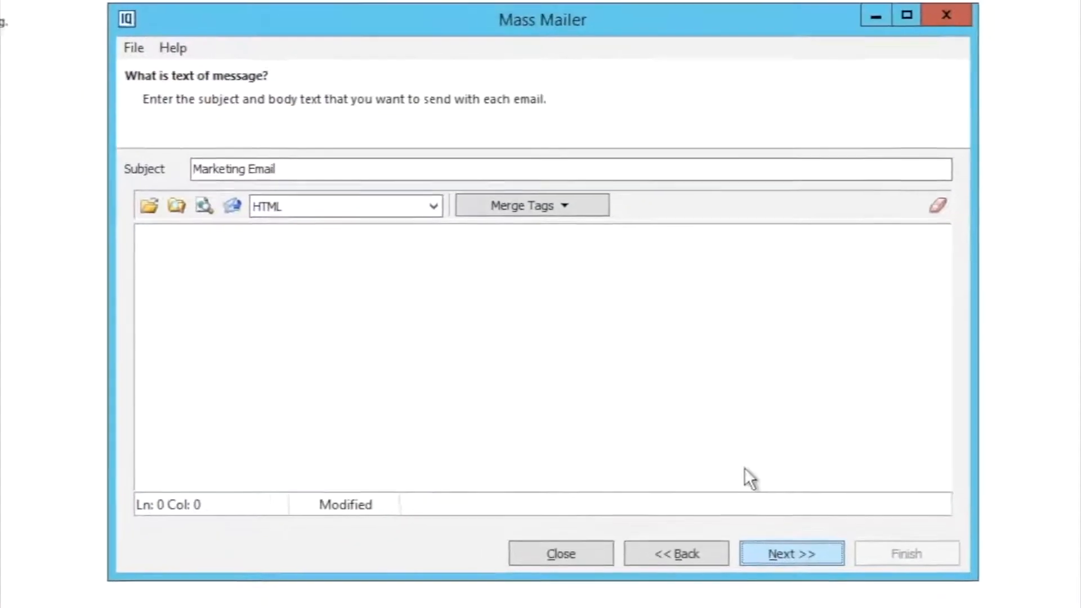
# Write "Dear valued customer....." as the HTML body of the Marketing Email message and finish scheduling the mass mailing
pyautogui.write('Dear valued customer.....')
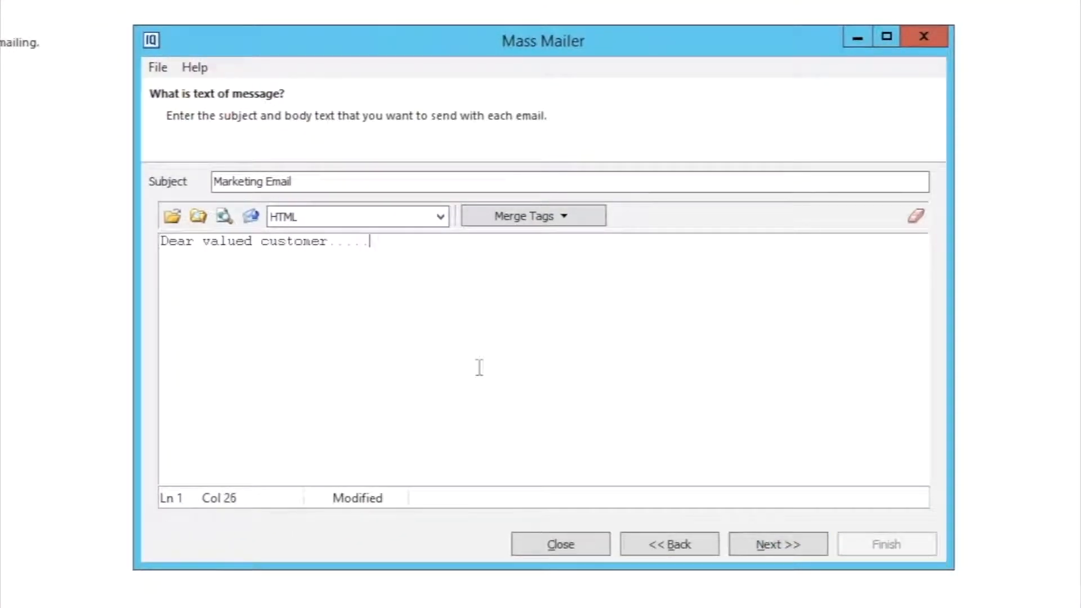
pyautogui.click(765, 544)
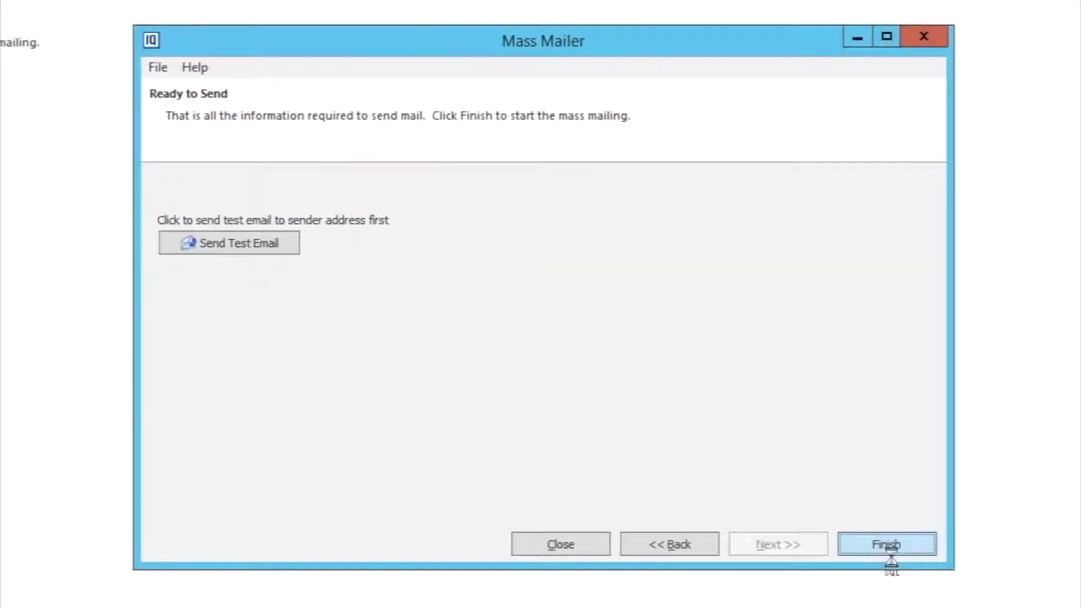
pyautogui.click(888, 547)
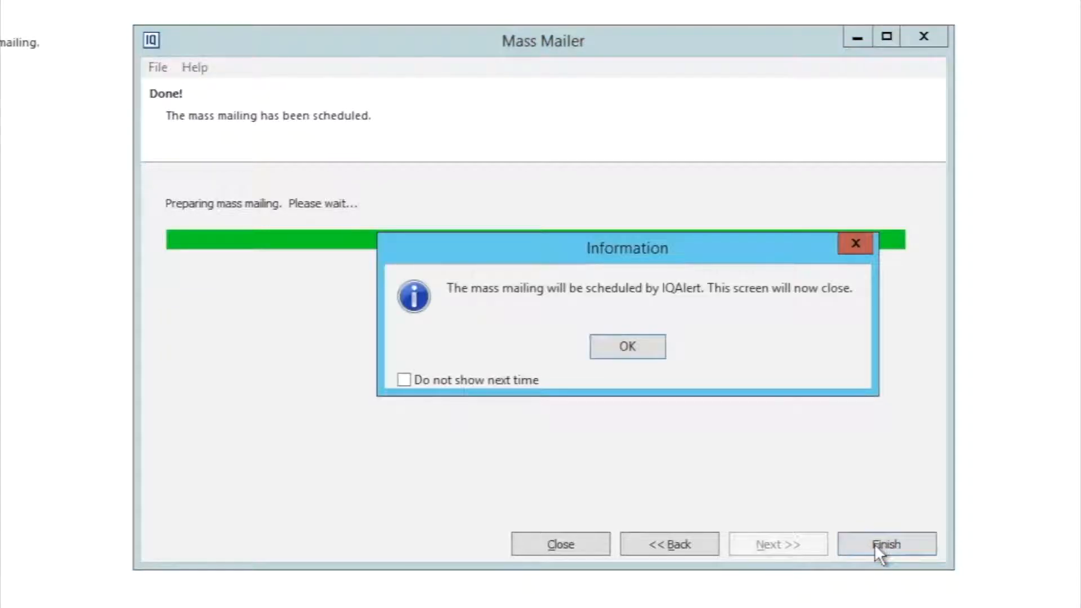